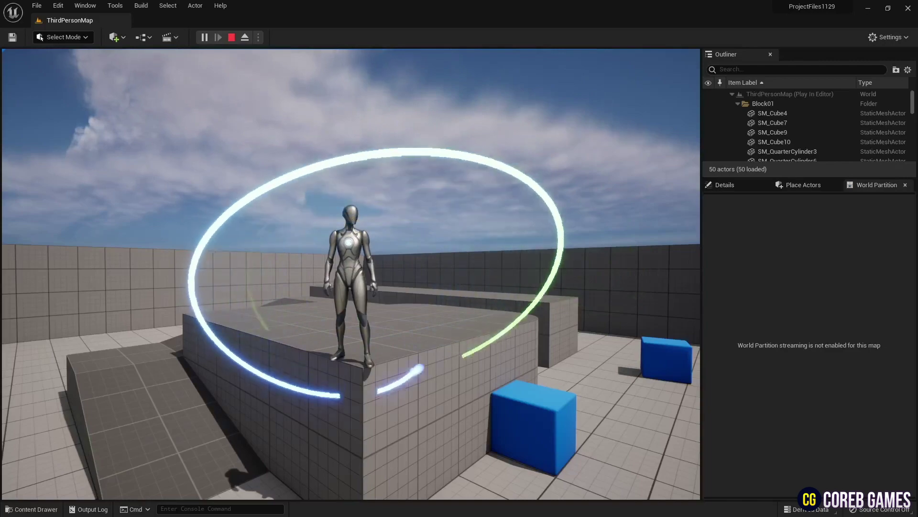
Run the character around the level in the play session to view the ribbon trail effect, and end the session
key(w)
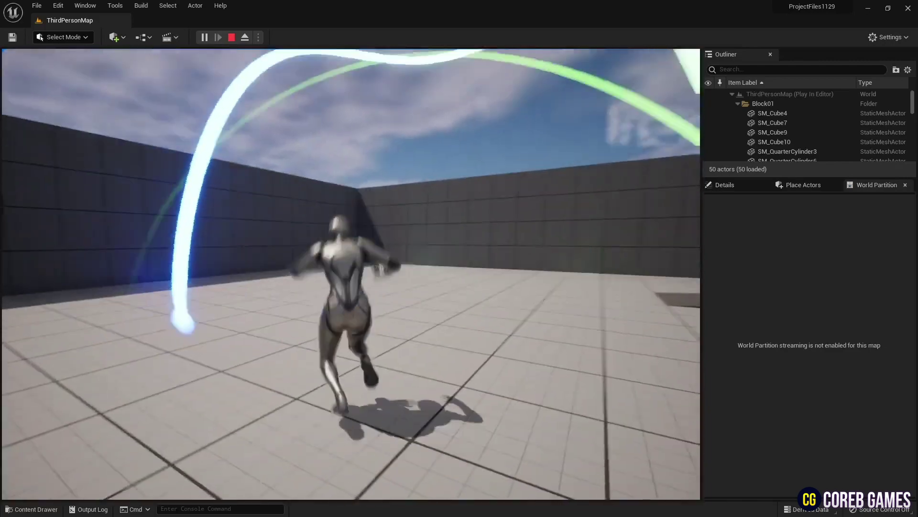
key(space)
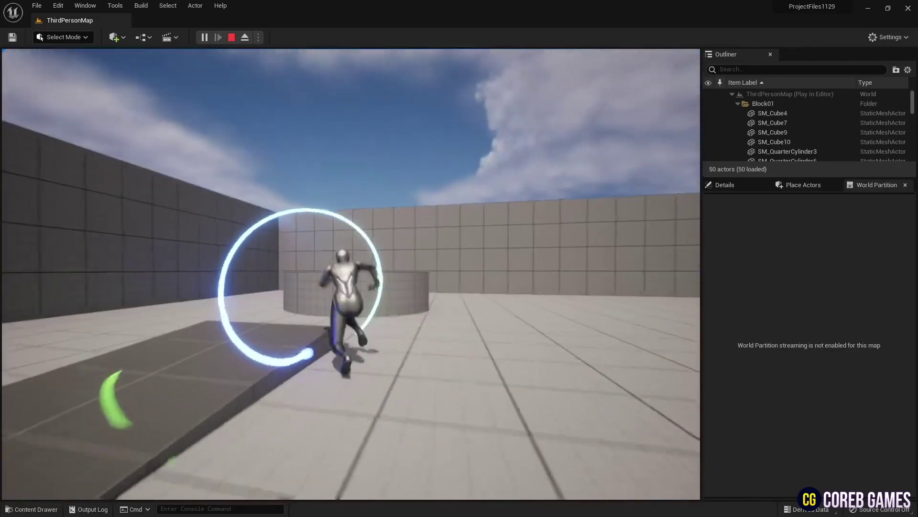
key(space)
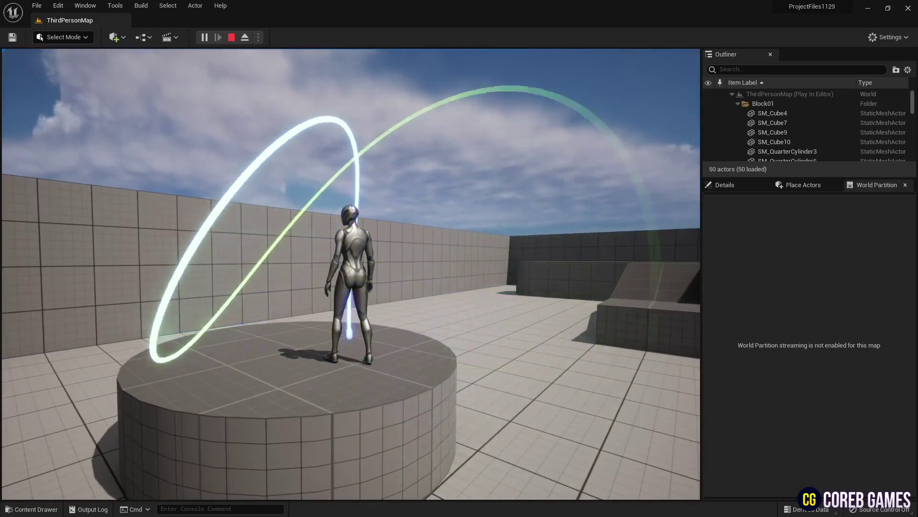
key(Escape)
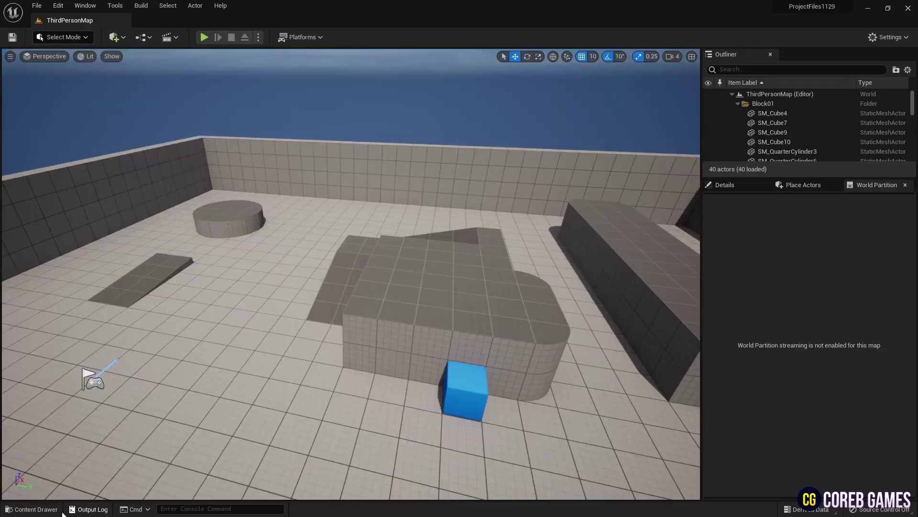
Create a new material named M_Ribbon in the Content folder
click(31, 509)
right_click(354, 367)
click(406, 174)
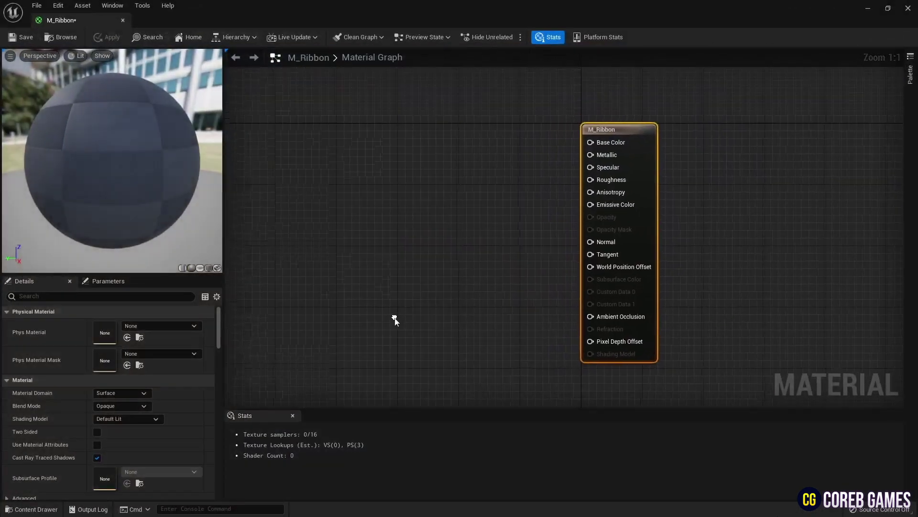
Set the M_Ribbon material's blend mode to Translucent
click(121, 393)
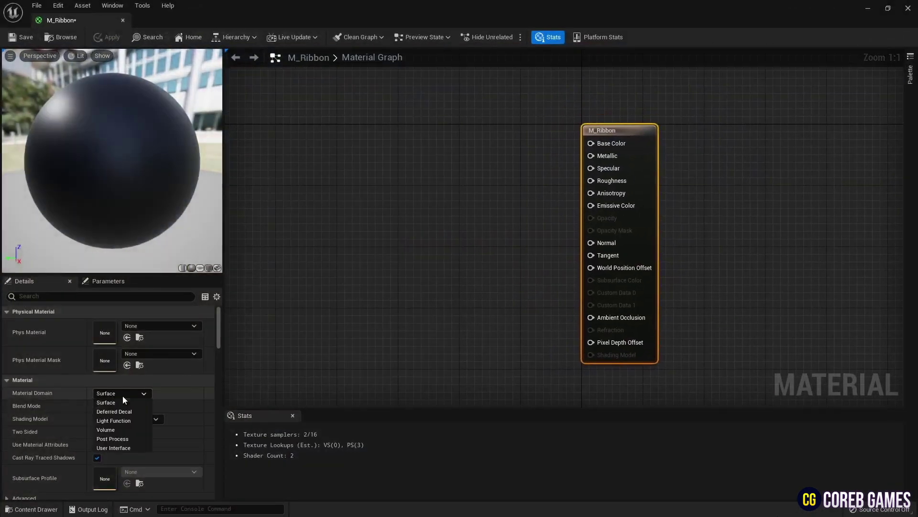
click(143, 403)
click(143, 406)
click(143, 435)
Add a Particle Color node to the material graph, placed before the M_Ribbon output node
right_drag(395, 186, 490, 195)
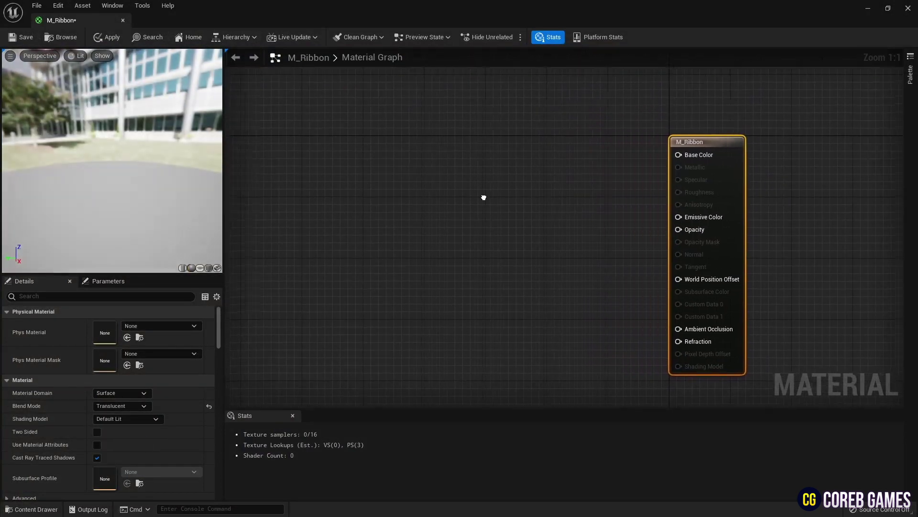
right_click(448, 131)
text(Particle Colo)
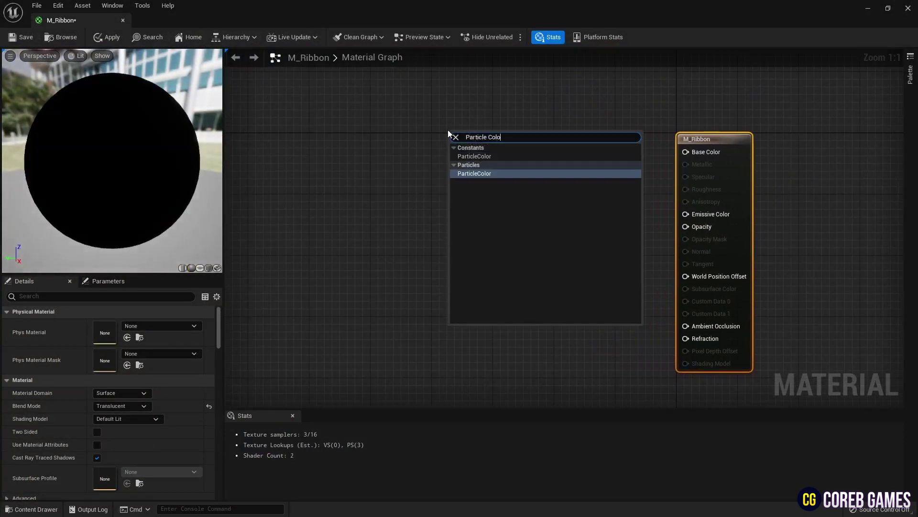
key(Return)
drag(479, 131, 471, 185)
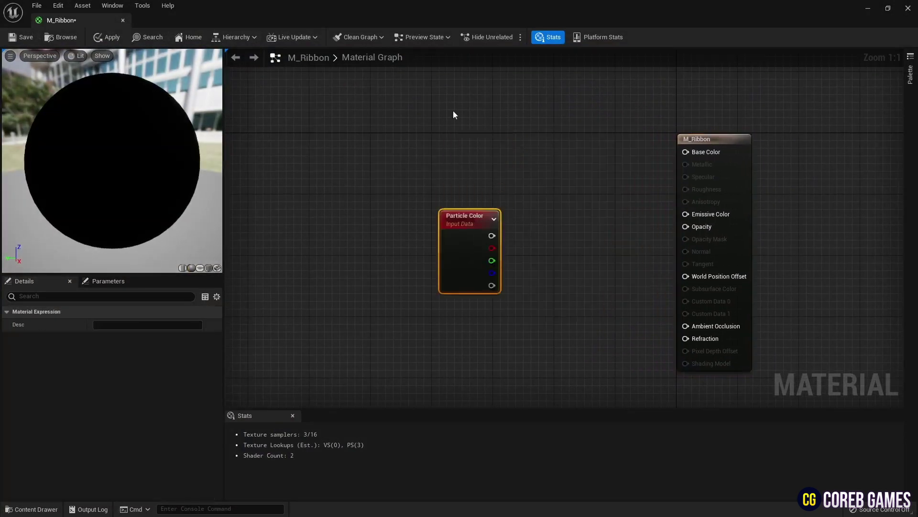
Add a Dynamic Parameter node above Particle Color and name its first parameter Emissive Color Bright
right_click(452, 110)
text(dy)
key(Return)
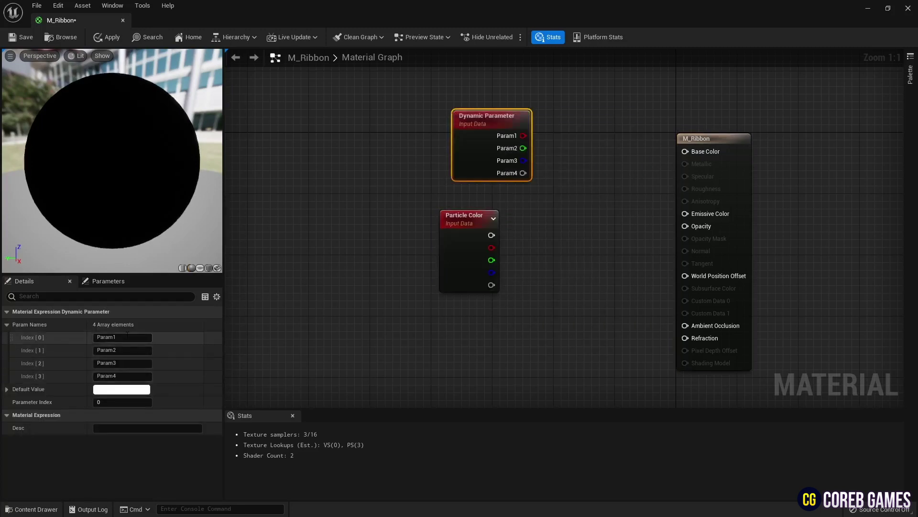
text(Emissive)
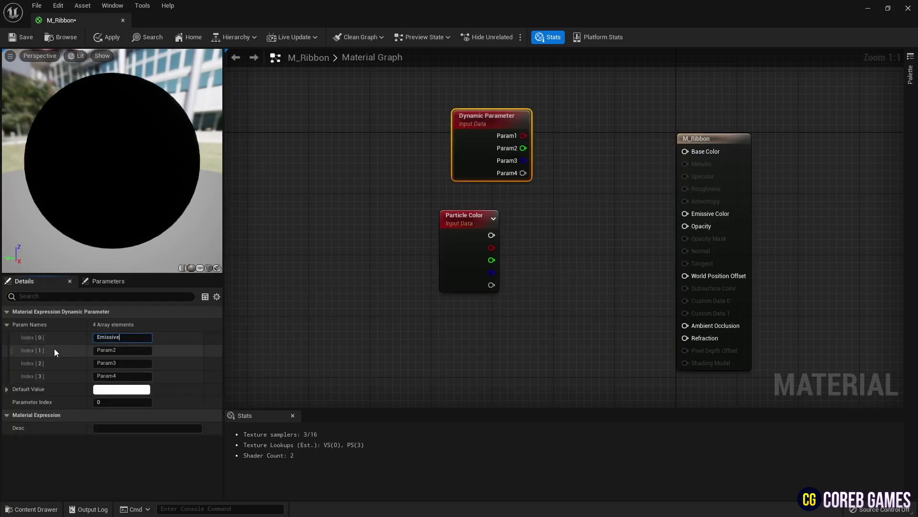
text( Color Bright)
key(Return)
Multiply Emissive Color Bright by the particle color into the Emissive Color input, and show the material preview on a cube
drag(476, 224, 499, 223)
click(564, 185)
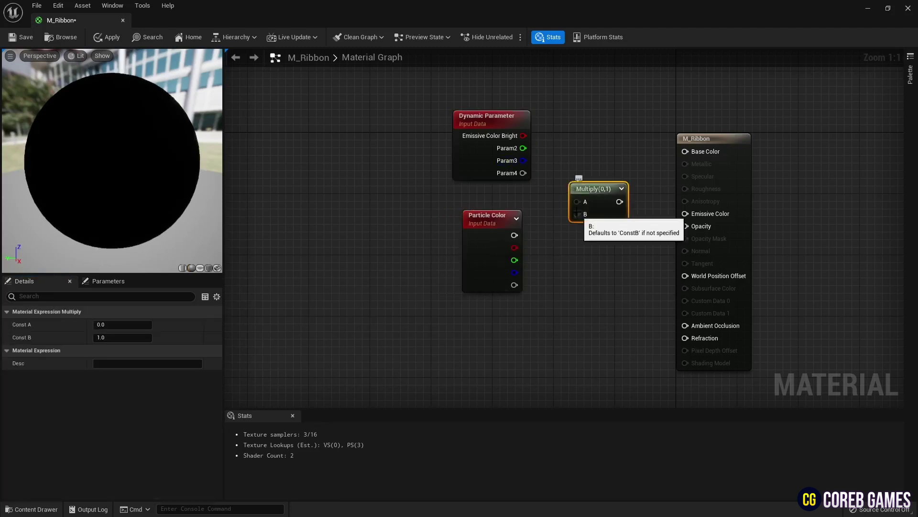
drag(523, 136, 557, 183)
drag(513, 235, 685, 214)
click(210, 266)
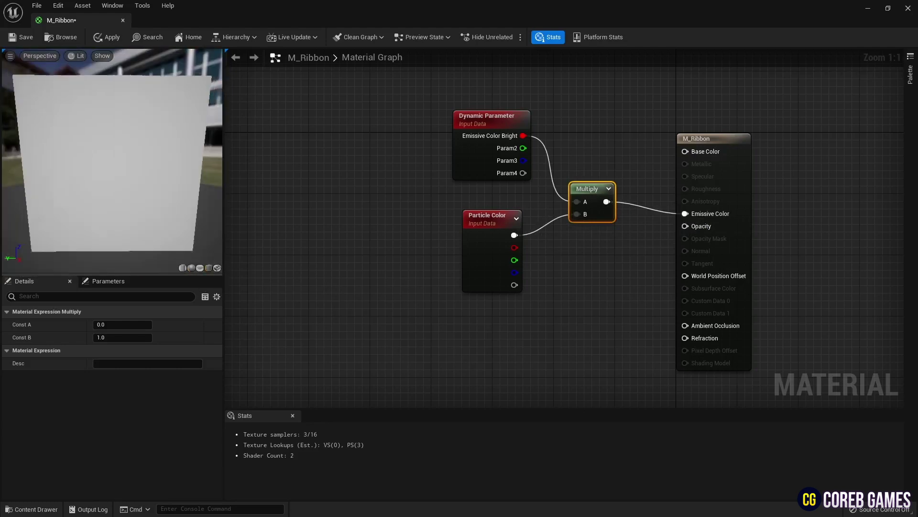
Add a TexCoord node below and before the Particle Color node
right_drag(395, 338, 402, 311)
right_click(403, 311)
text(texcoord)
key(Return)
drag(452, 330, 367, 323)
Add a Component Mask node limited to the R channel and feed it from the TexCoord node
click(419, 305)
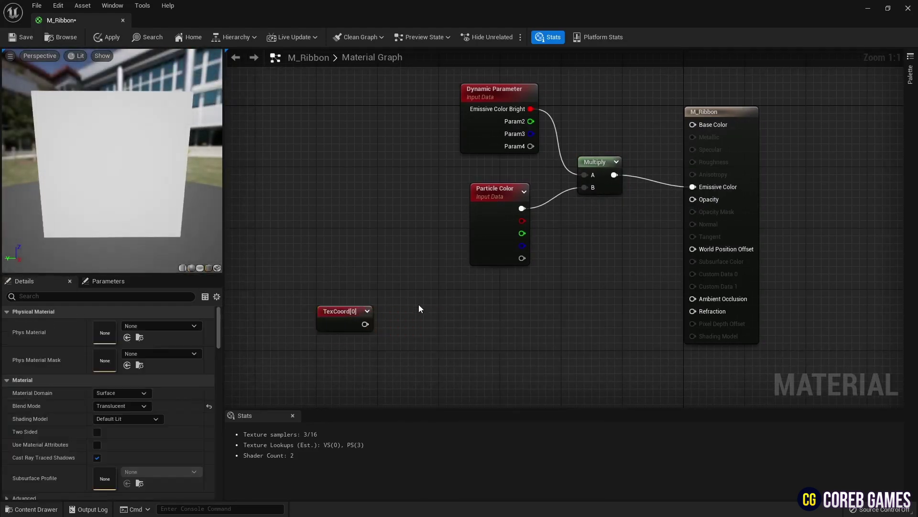
right_click(419, 305)
key(Escape)
key(shift+c)
shift+click(420, 304)
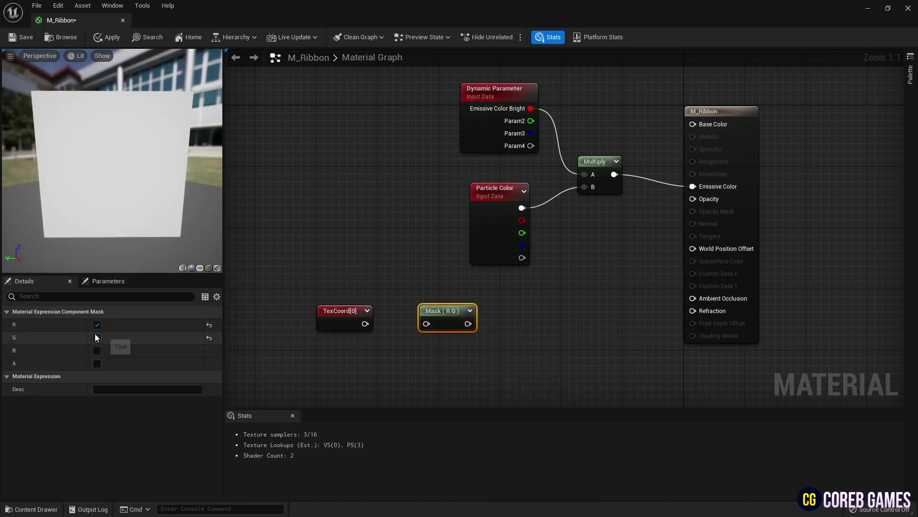
click(97, 337)
drag(428, 327, 427, 324)
drag(439, 314, 412, 314)
right_click(412, 314)
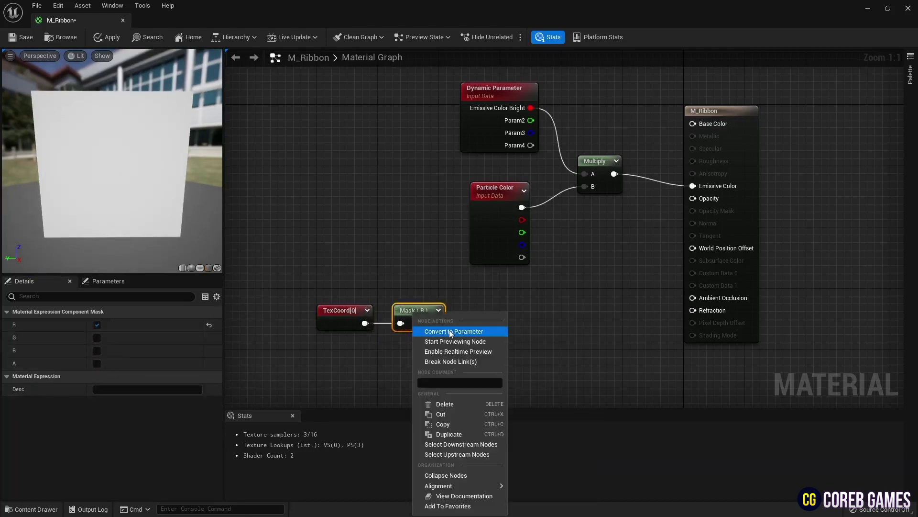
click(448, 332)
click(463, 310)
key(ctrl+z)
Preview the red-channel mask, and add a OneMinus node fed by it as the newly previewed node
right_click(436, 318)
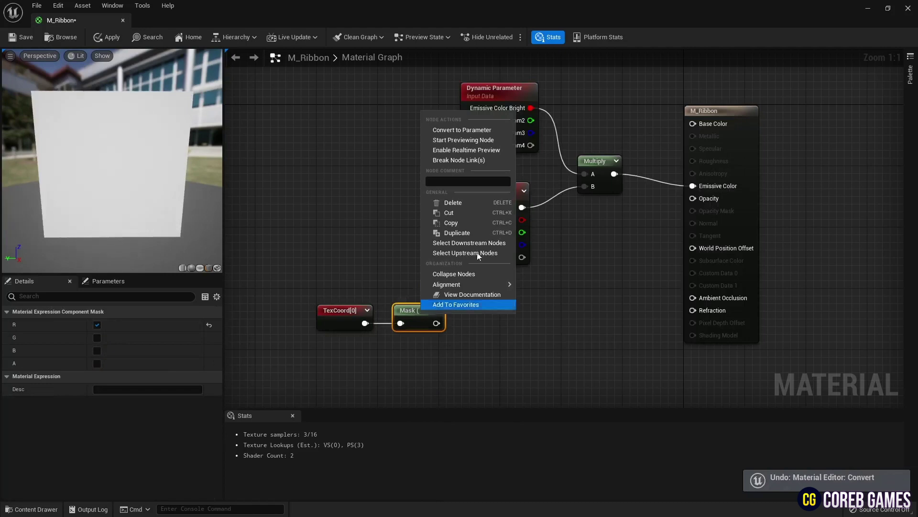
click(483, 142)
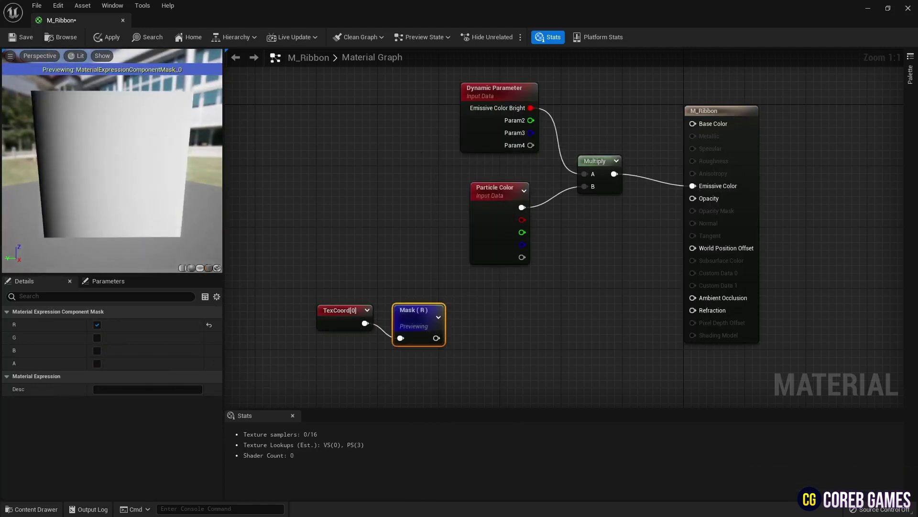
right_click(489, 326)
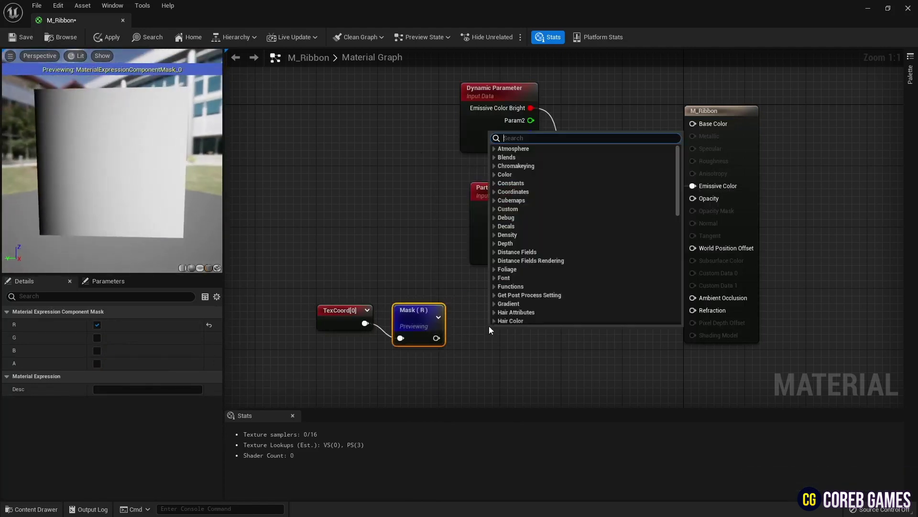
text(on)
key(Return)
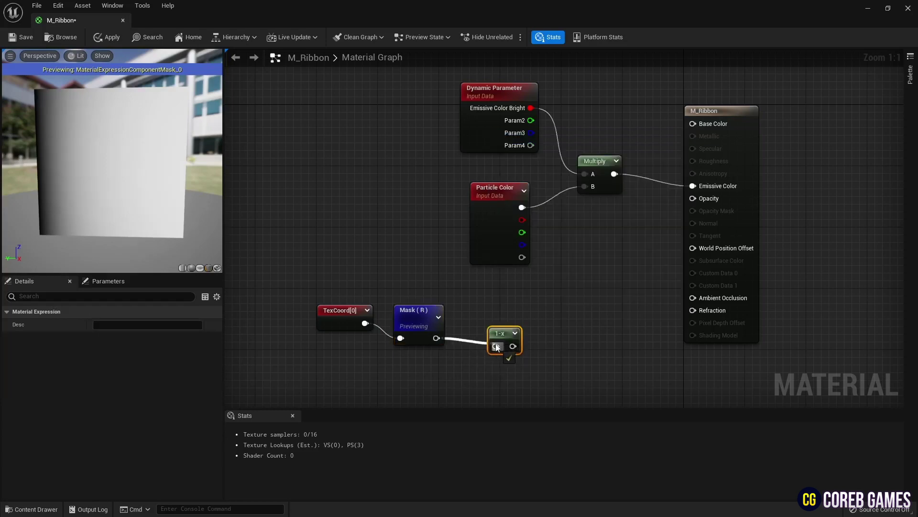
drag(496, 347, 496, 346)
drag(500, 333, 475, 323)
right_click(475, 323)
click(520, 343)
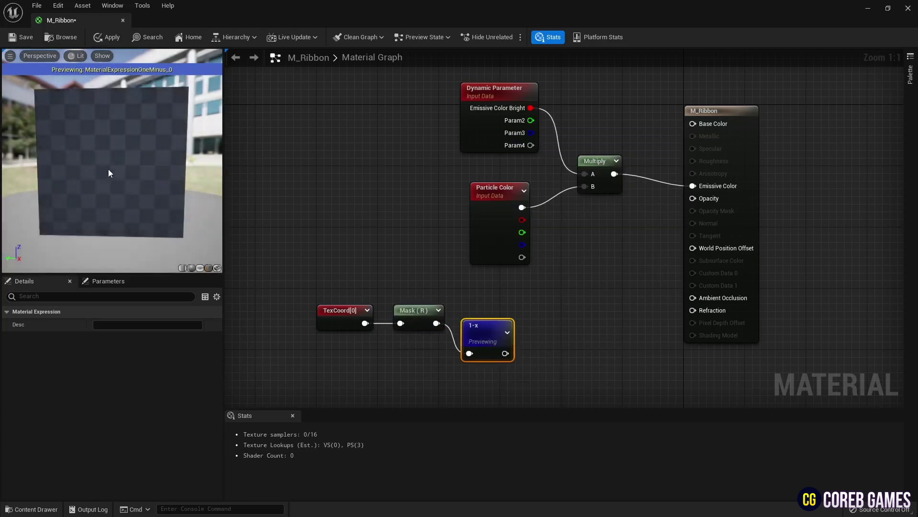
Add a Power node fed by the OneMinus output and preview its result
right_click(542, 312)
text(Power)
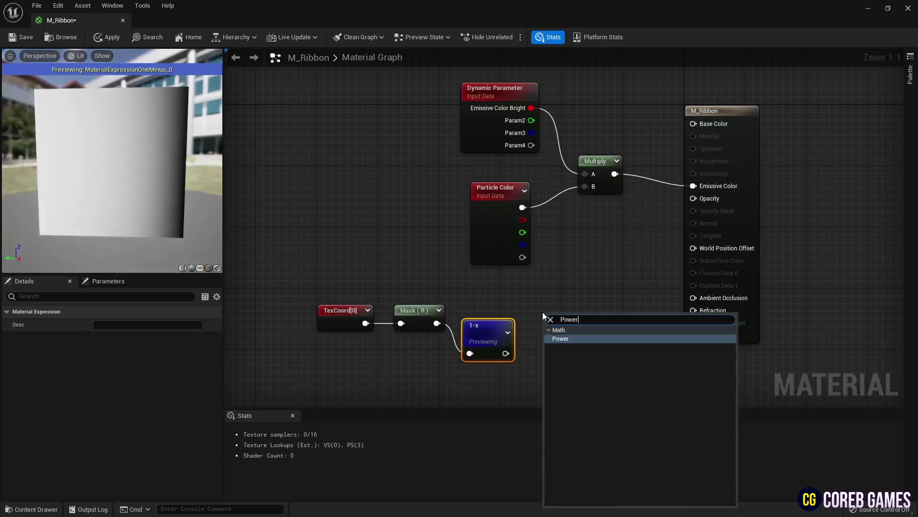
key(Return)
drag(556, 333, 555, 332)
right_click(555, 332)
click(604, 338)
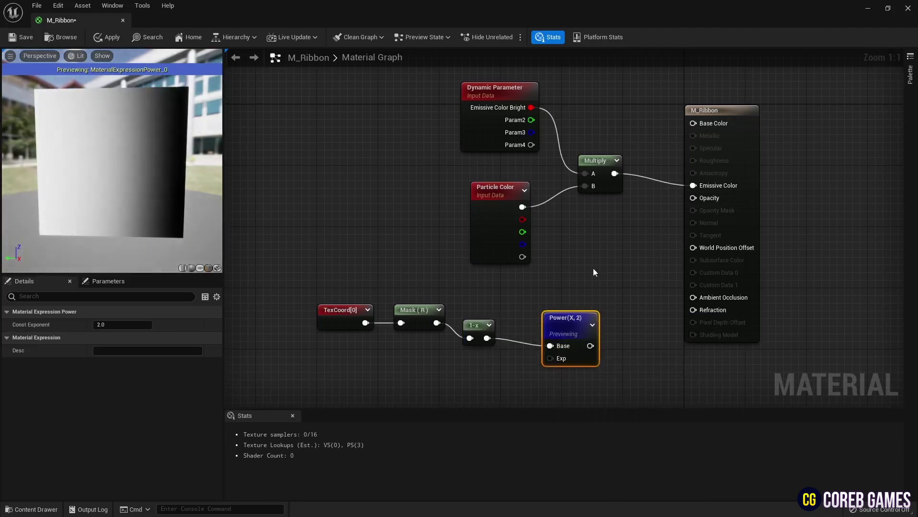
Multiply the particle color's alpha by the Power output into the Opacity input, and stop previewing the Power node
click(617, 255)
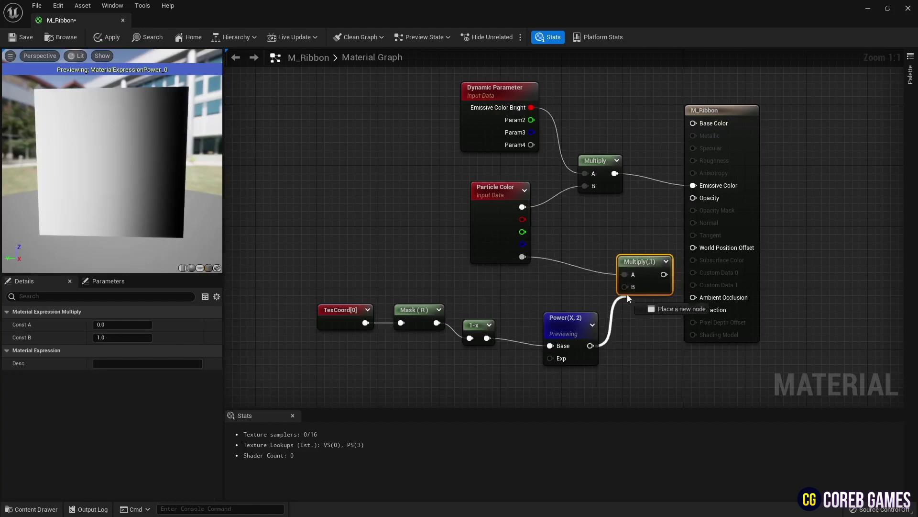
drag(654, 274, 693, 198)
right_click(569, 325)
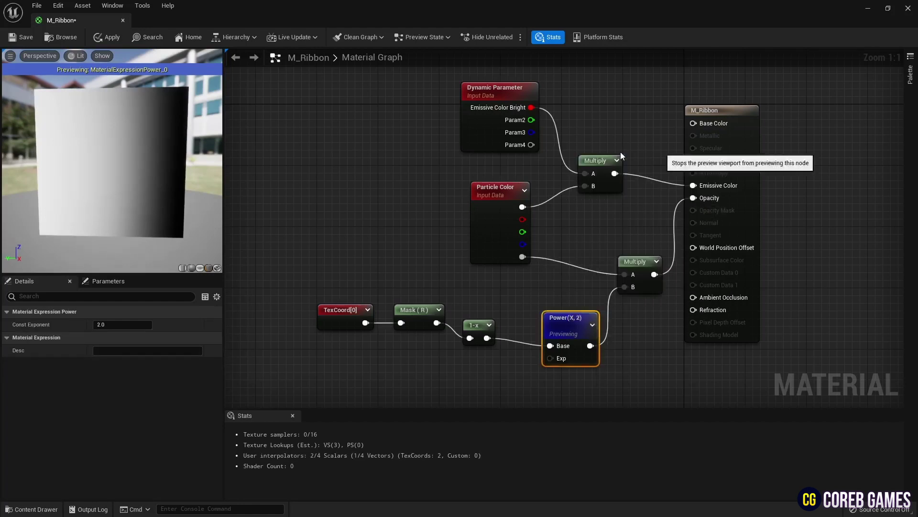
click(600, 153)
Line up the Power node with its neighbouring nodes and save the M_Ribbon material
drag(561, 319, 548, 327)
mouse_move(99, 242)
mouse_down()
mouse_move(138, 239)
mouse_move(129, 265)
mouse_move(100, 242)
mouse_up()
click(20, 40)
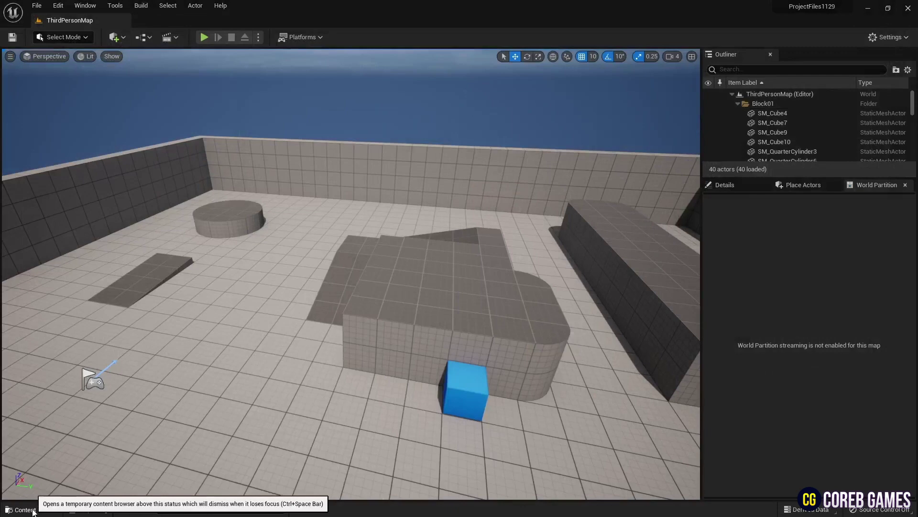
Create a Niagara system named NS_Particle from the Fountain emitter template and open it for editing
click(25, 510)
right_click(369, 387)
click(434, 193)
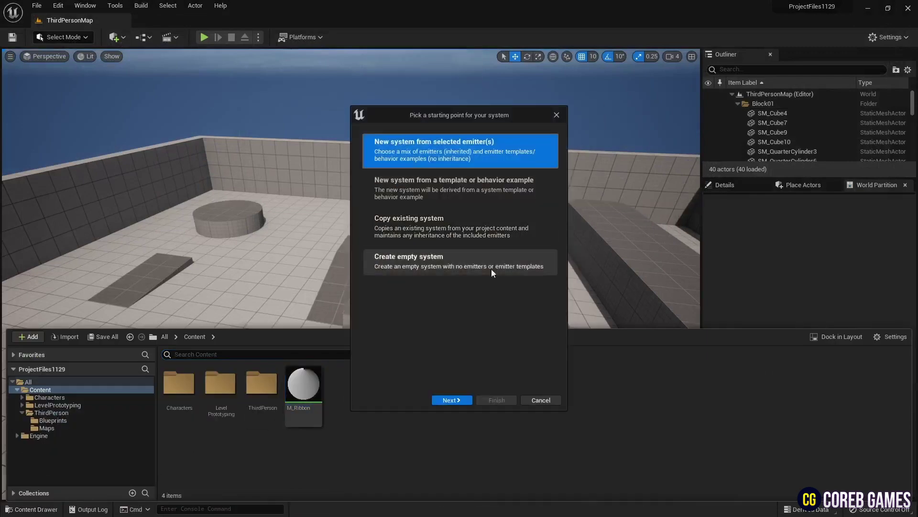
click(452, 400)
click(454, 334)
click(546, 373)
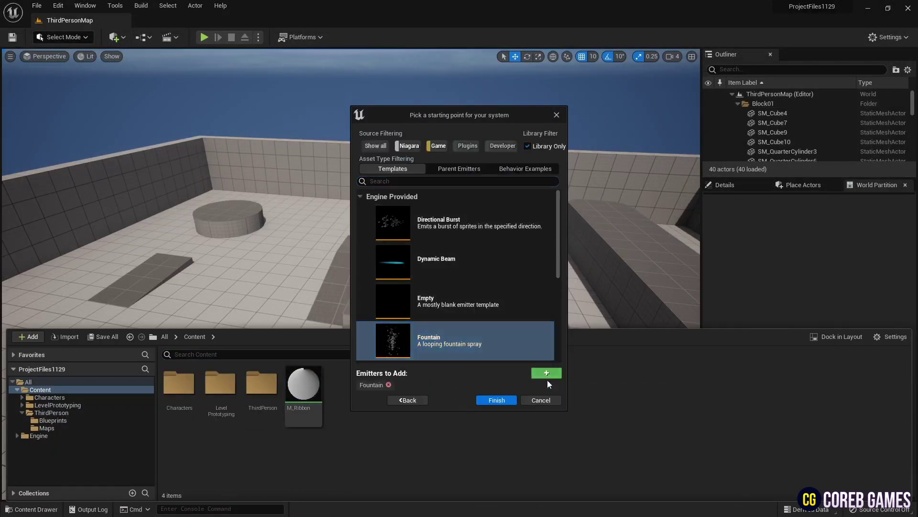
click(509, 400)
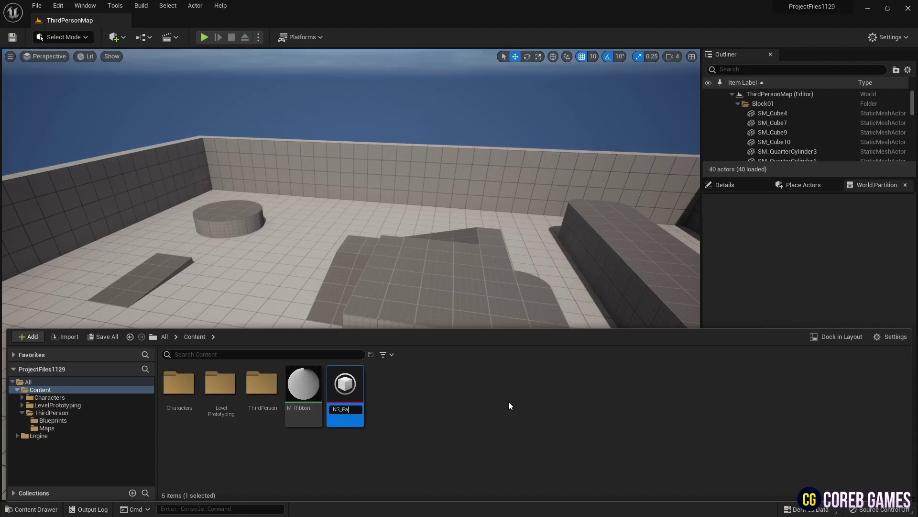
double_click(345, 386)
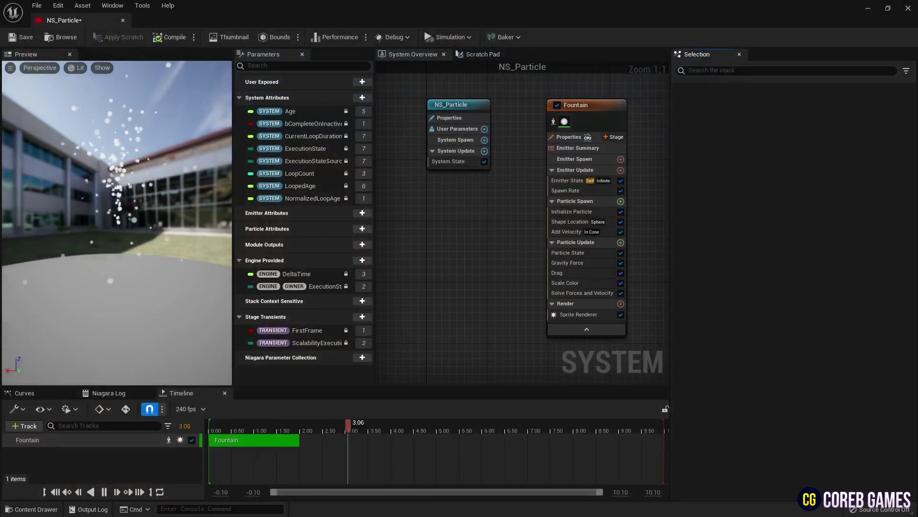
Try the System option as Life Cycle Mode in the Fountain emitter's Emitter State
click(564, 95)
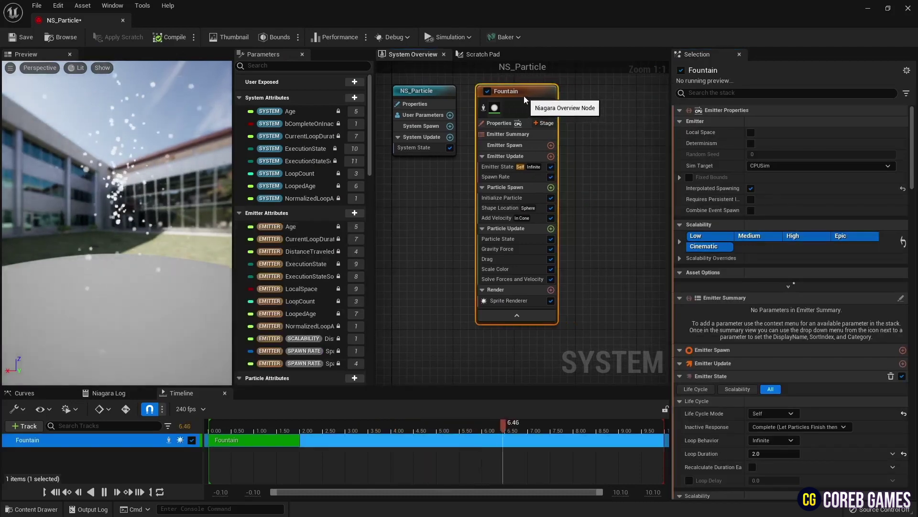
click(487, 163)
click(775, 148)
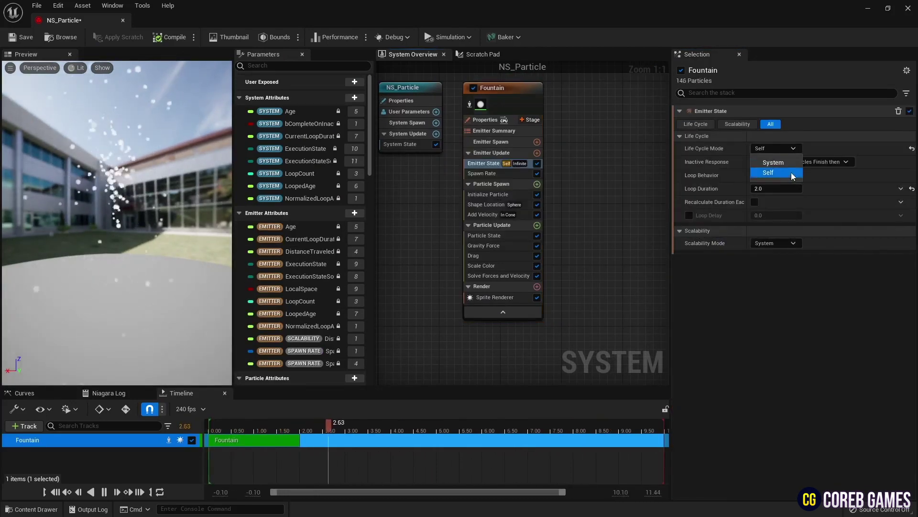
click(766, 163)
click(779, 149)
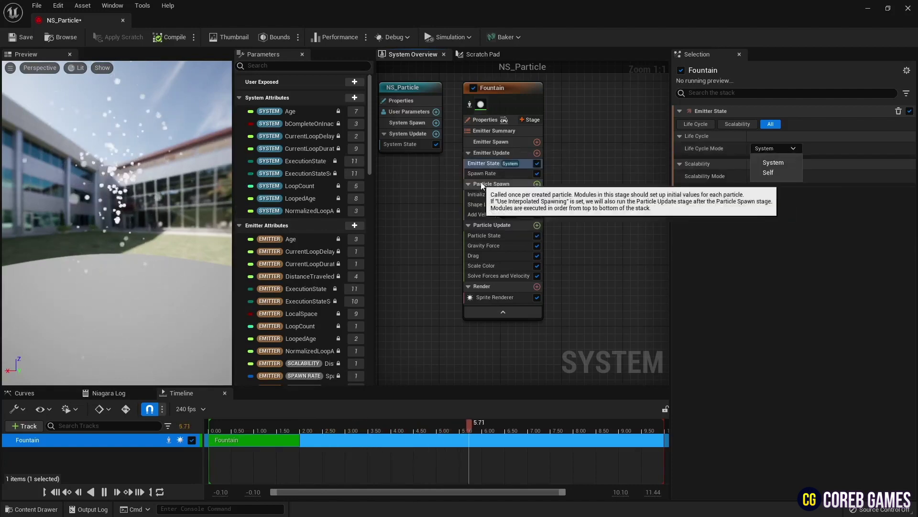
click(505, 173)
Set the Emitter State's Life Cycle Mode to Self and its Loop Behavior to Once
click(488, 163)
click(775, 149)
click(785, 173)
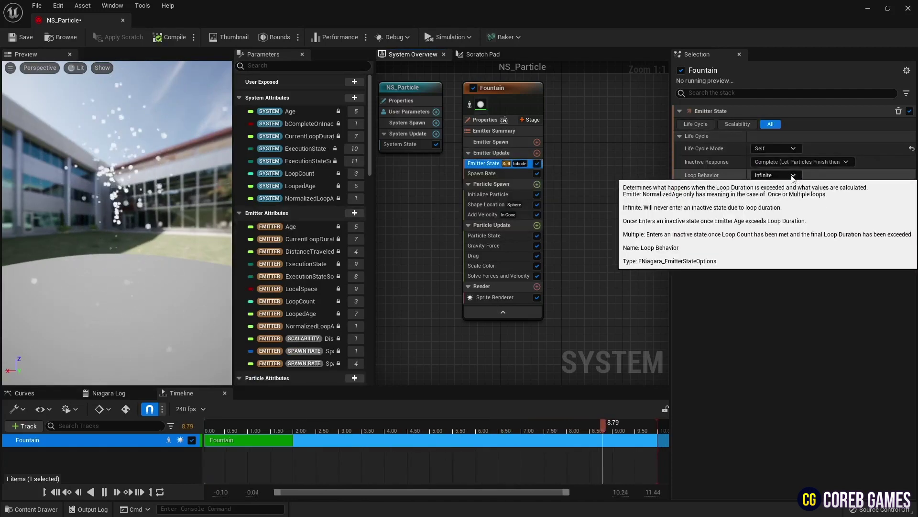
Replace the Fountain emitter's Spawn Rate module with Spawn Burst Instantaneous in Emitter Update
click(519, 174)
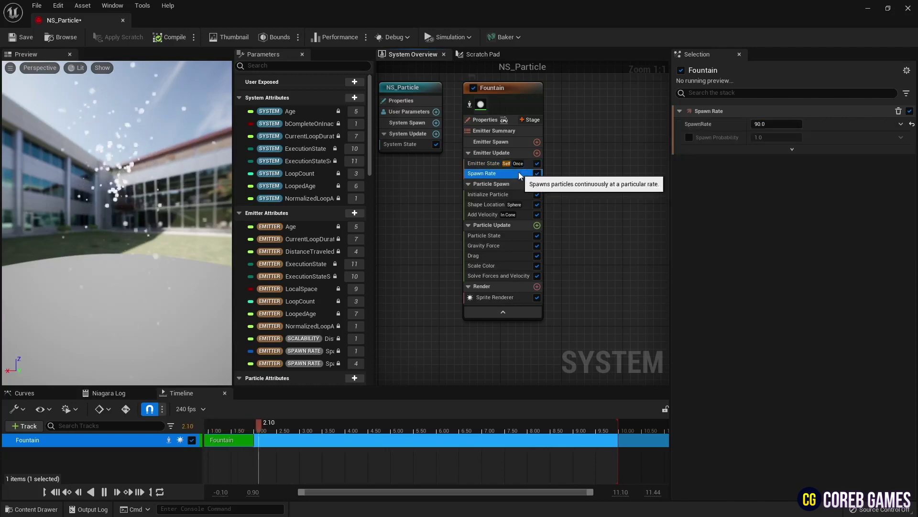
key(Delete)
click(537, 153)
text(s)
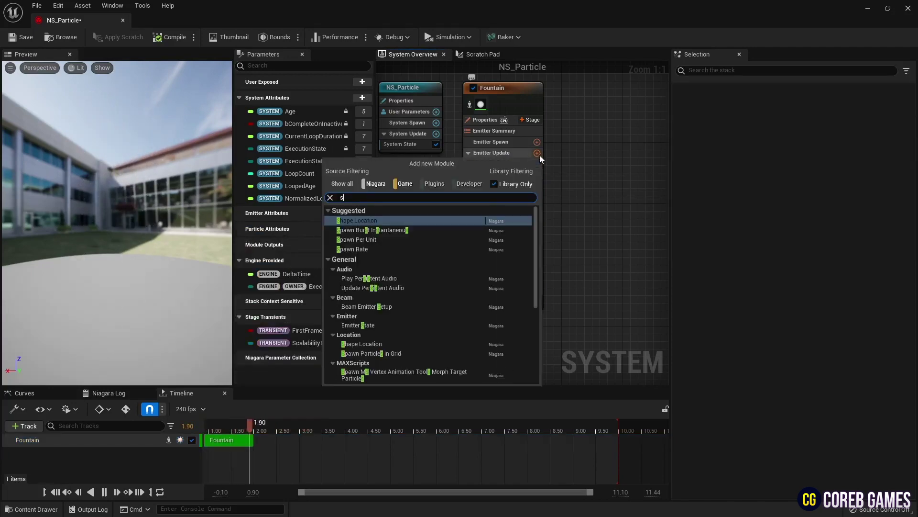
text(pawn)
click(373, 221)
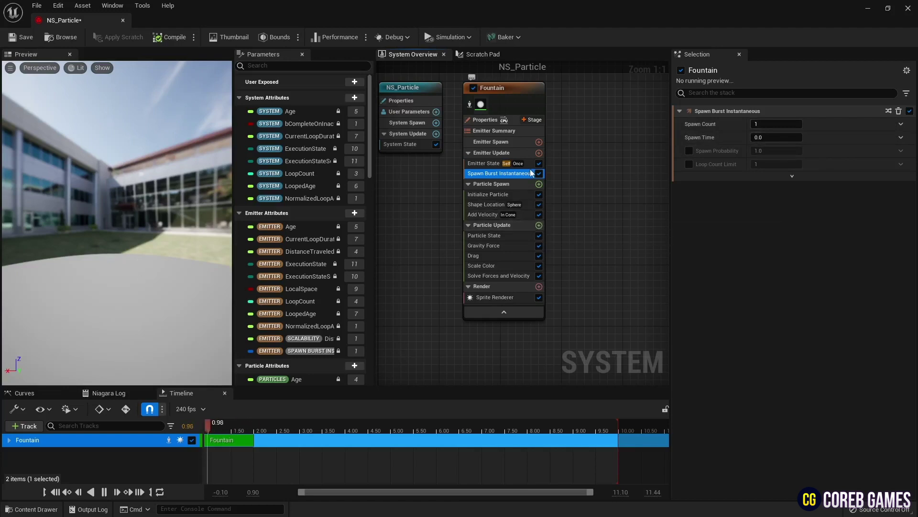
Delete the Add Velocity and Gravity Force modules from the Fountain emitter
click(487, 217)
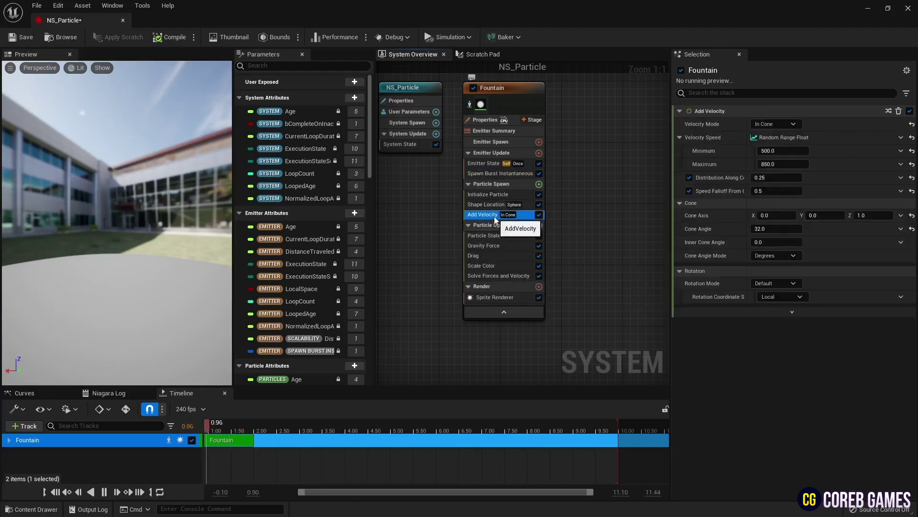
key(Delete)
click(515, 239)
key(Delete)
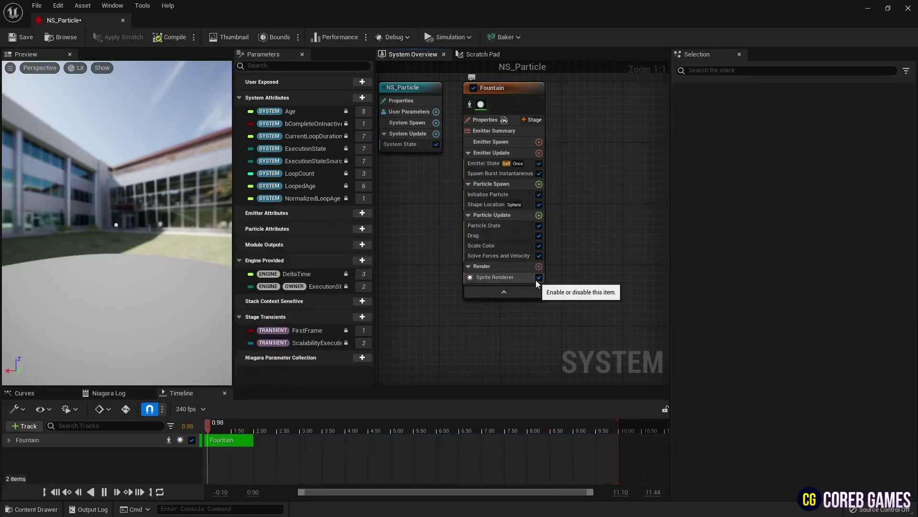
Set Shape Location to the Ring / Disc primitive with a Ring Radius of 120 and the Direct distribution mode
click(498, 205)
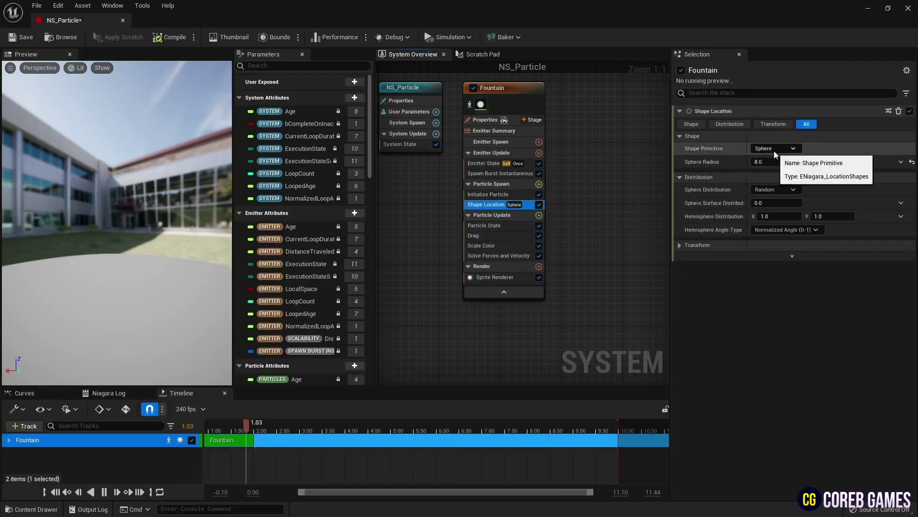
click(774, 149)
click(787, 203)
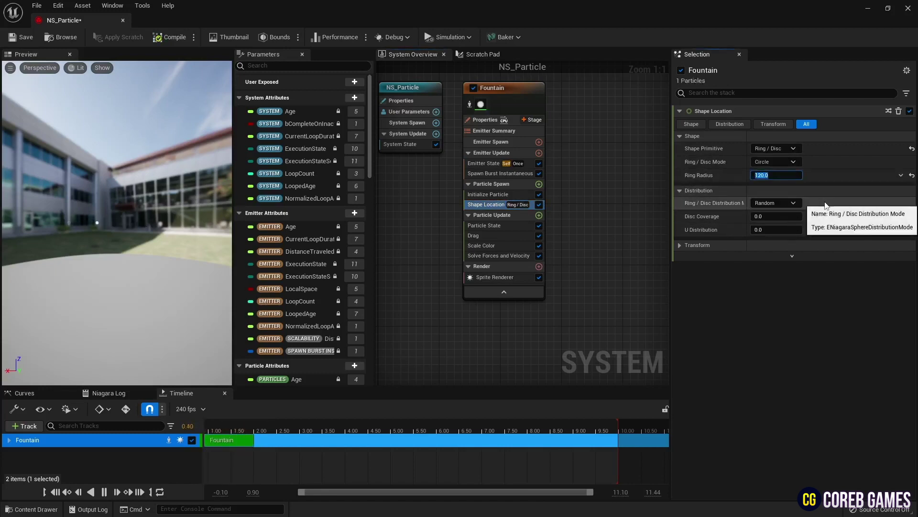
click(784, 204)
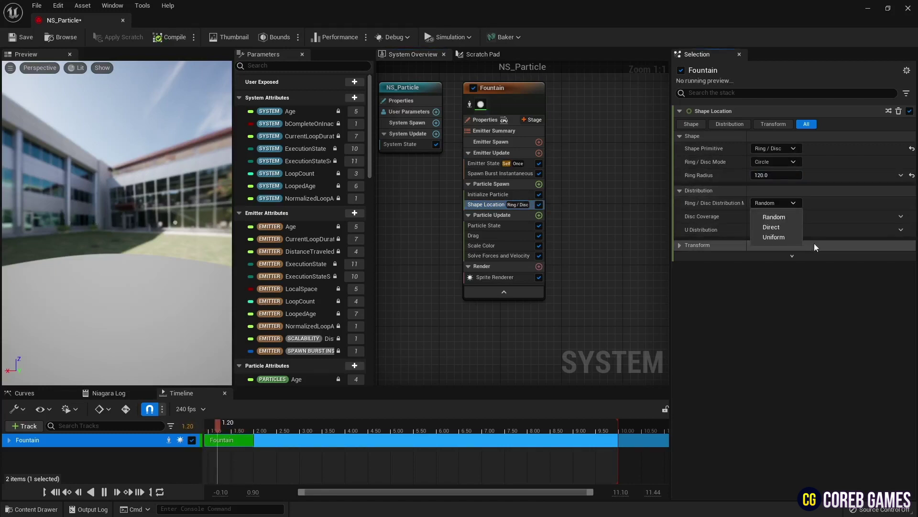
click(784, 227)
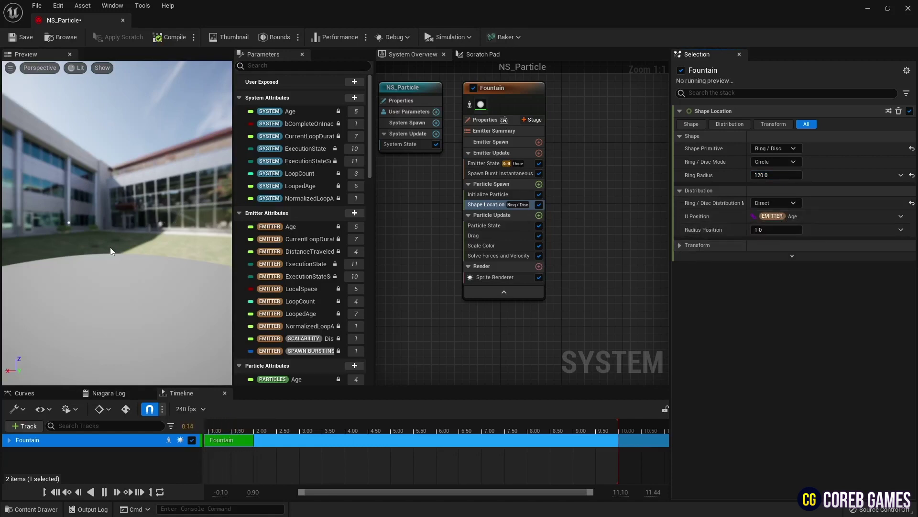
Move Shape Location into Particle Update below Particle State, and turn off Particle State's Kill Particles When Lifetime Has Elapsed
drag(109, 250, 110, 230)
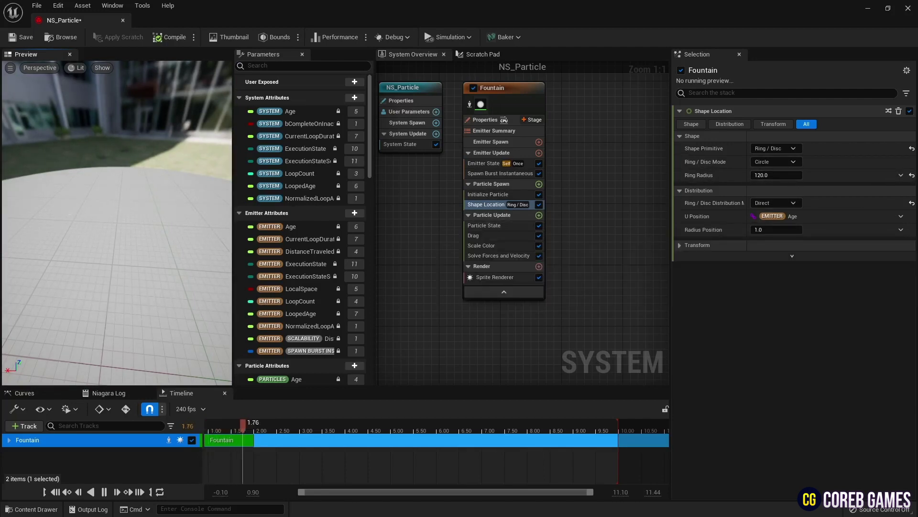
drag(494, 207, 495, 230)
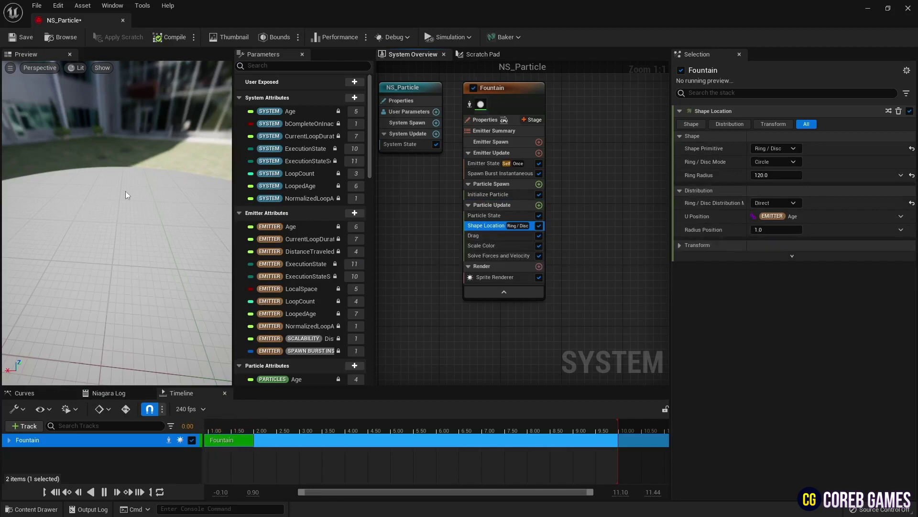
click(485, 215)
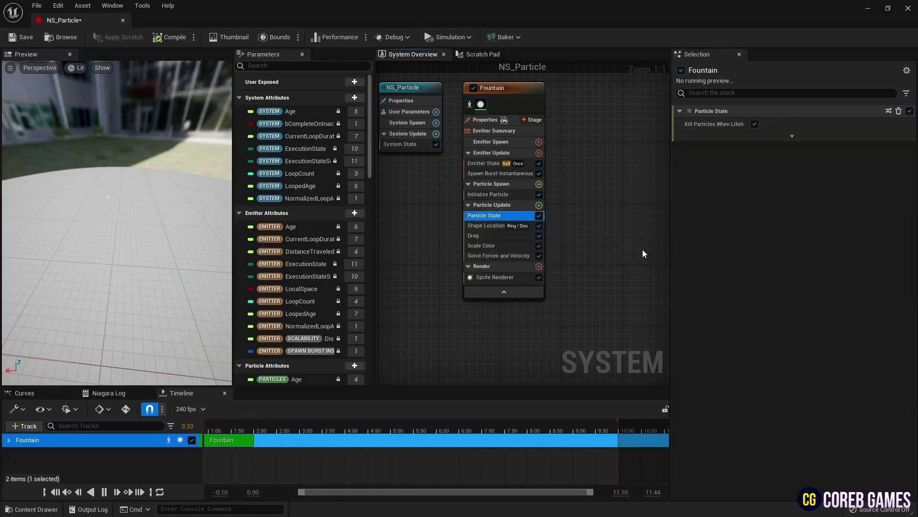
click(754, 124)
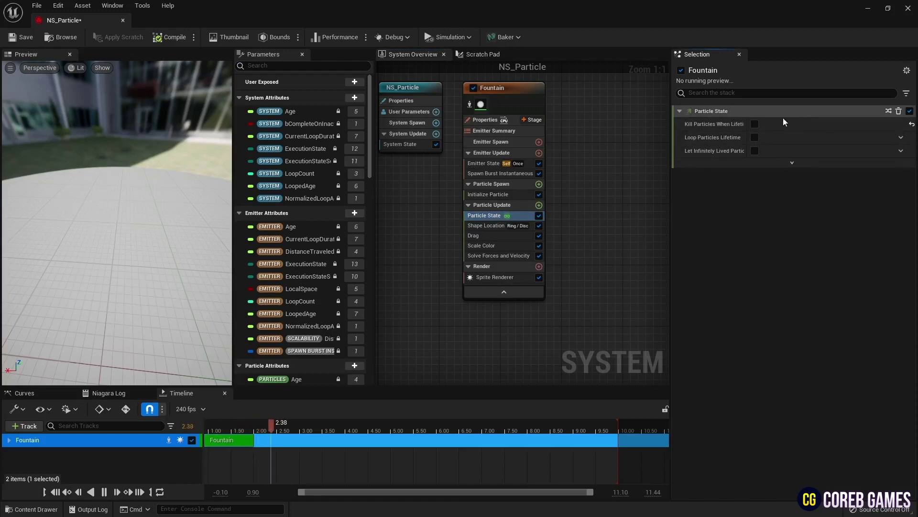
Reset the Scale Color module's Scale Alpha from its curve to the default constant value
click(504, 226)
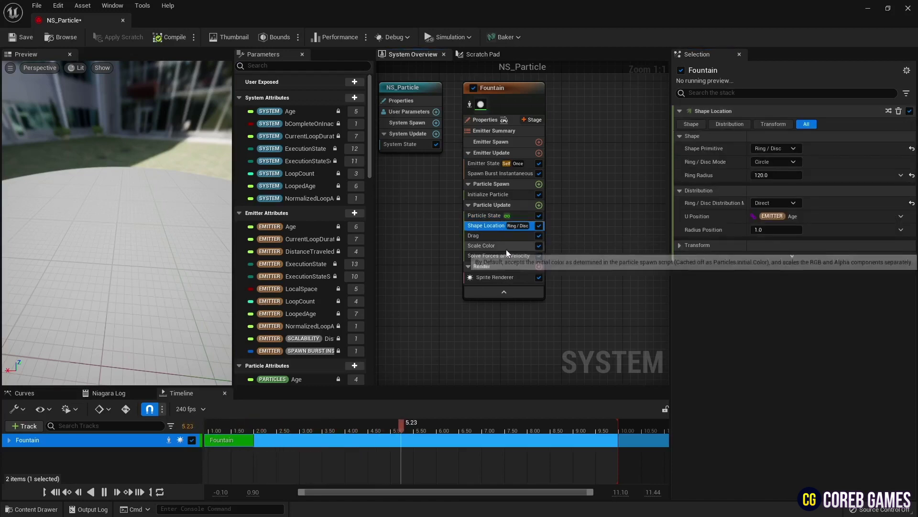
click(524, 245)
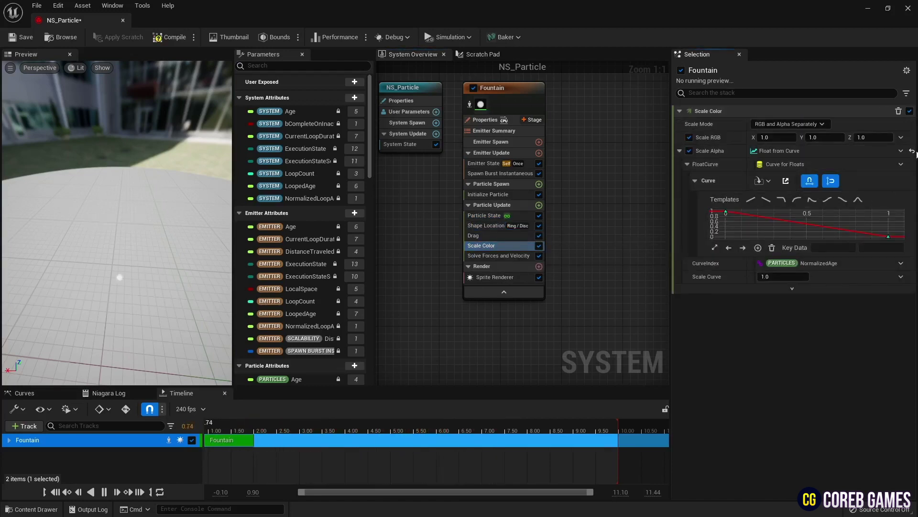
click(913, 151)
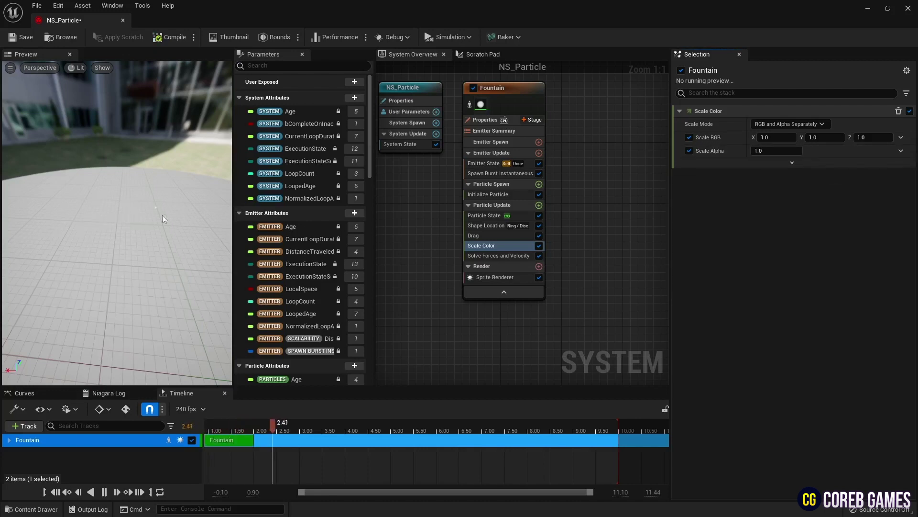
Drive Shape Location's U Position with a Multiply Float input, using Emitter Age as A and 0.6 as B
click(493, 225)
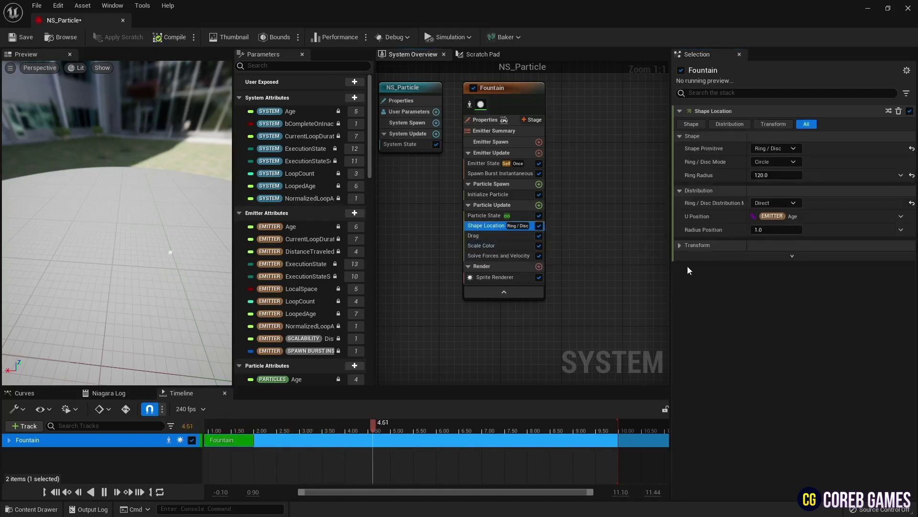
click(902, 216)
text(multiply)
key(Return)
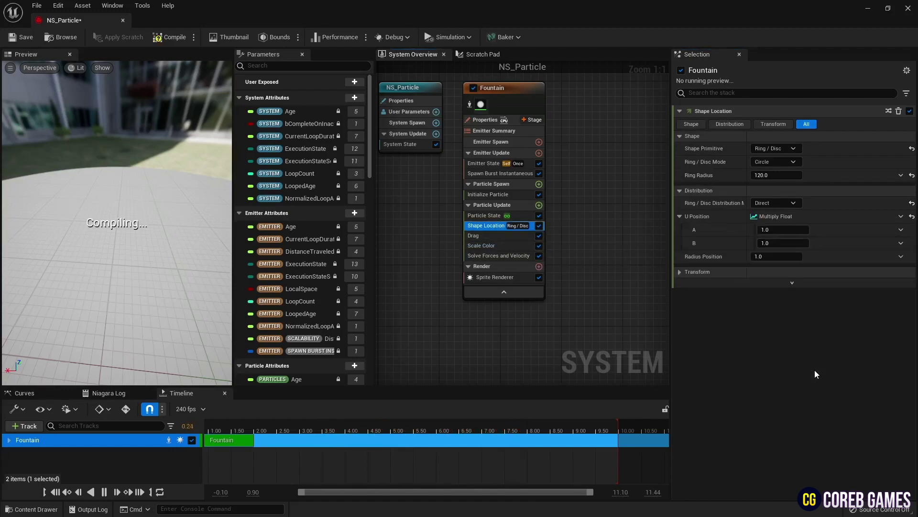
click(901, 230)
text(age)
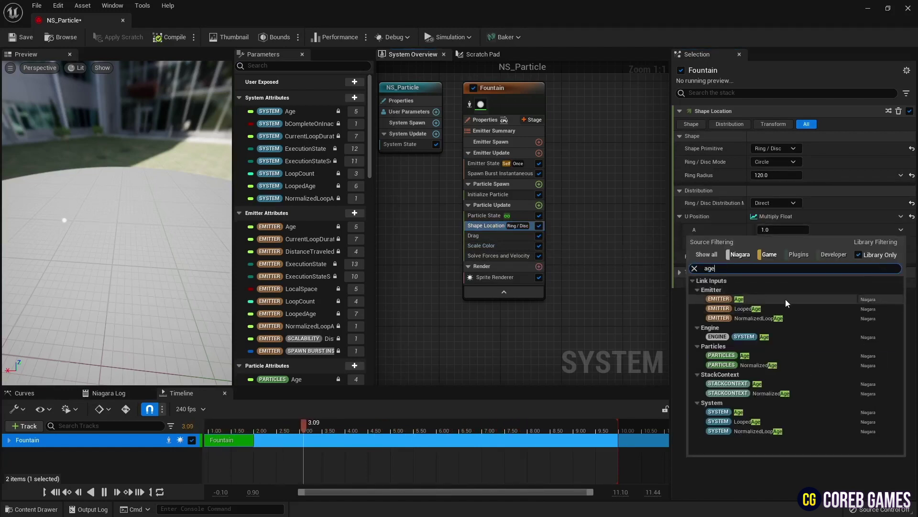
click(785, 301)
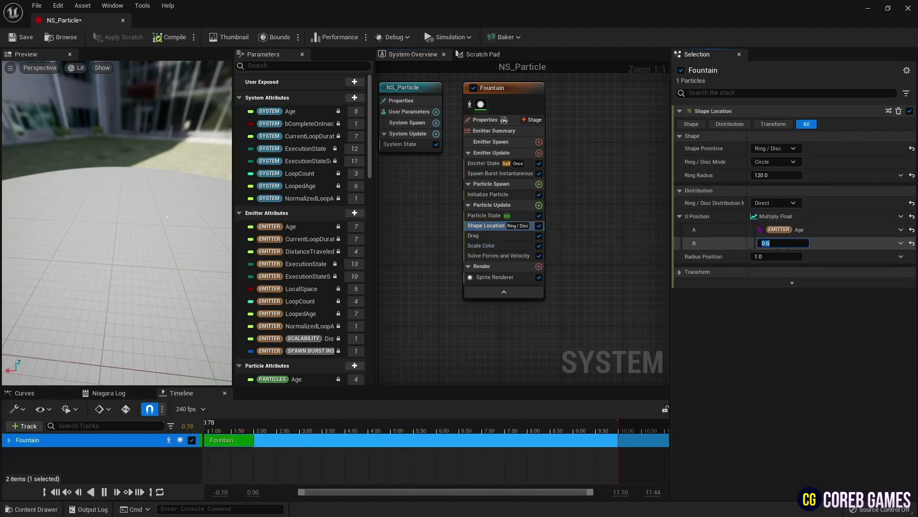
Set Shape Location's Rotation Mode to Yaw / Pitch / Roll and build the rotation with a Make Vector input
click(680, 272)
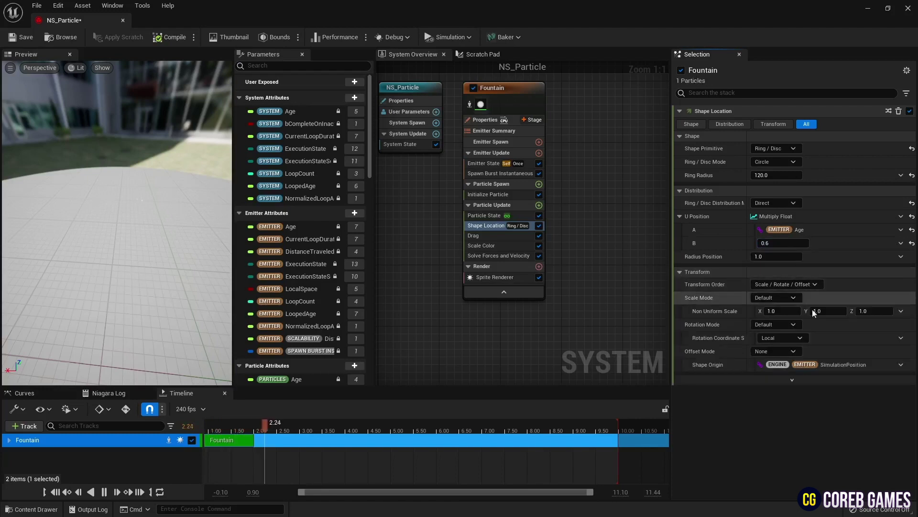
click(791, 326)
click(805, 349)
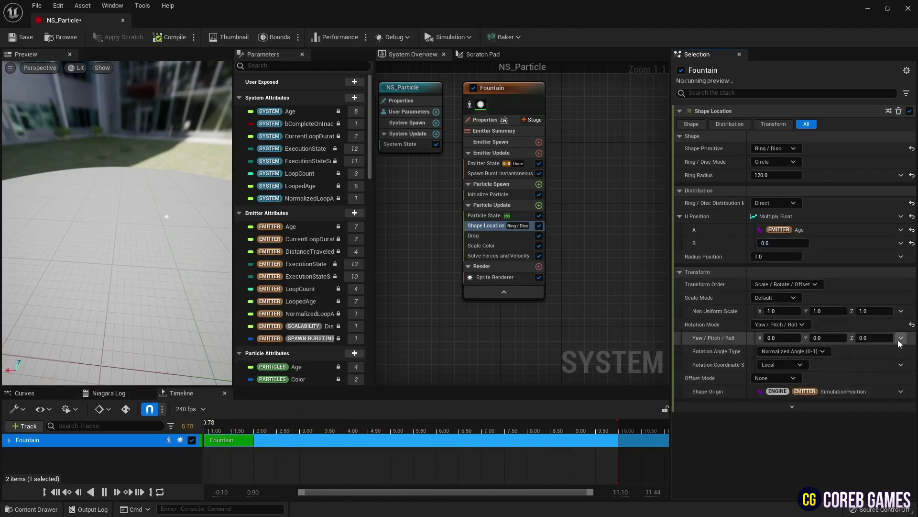
click(901, 337)
text(make)
key(Return)
Assign Sine dynamic inputs to the Y and Z components of the Yaw / Pitch / Roll vector
click(901, 363)
text(sine)
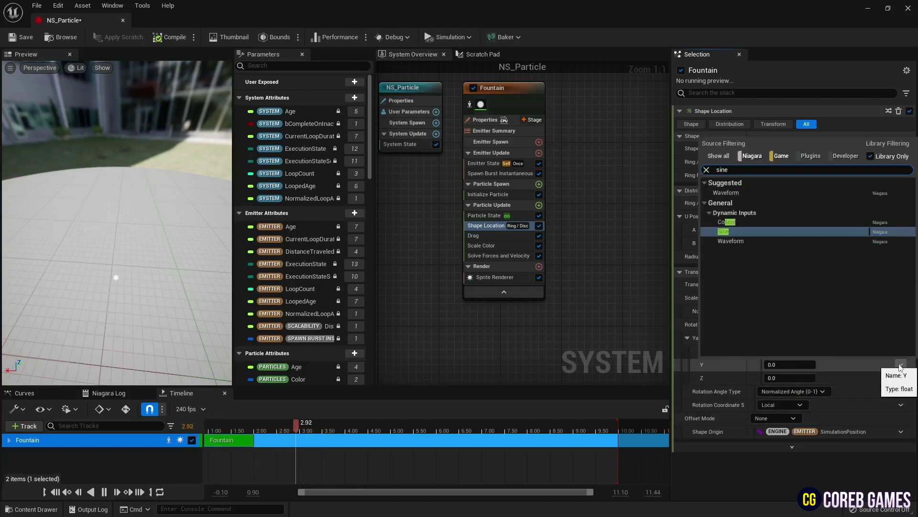
click(760, 232)
click(893, 431)
text(sine)
click(747, 300)
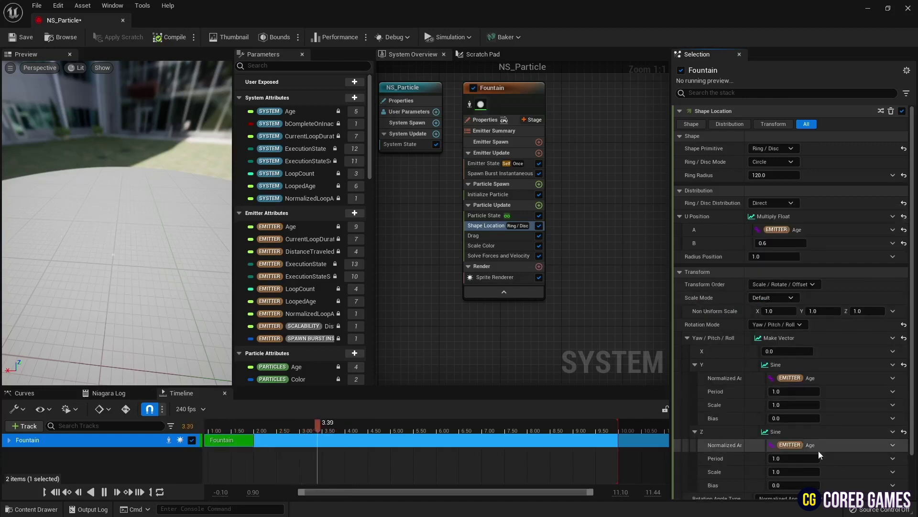
Set the Y Sine to Period 10, Scale 0.5, Bias 1, and the Z Sine to Period 6, Scale 0.5, Bias 1
scroll(792, 431, down, 2)
click(795, 345)
text(1)
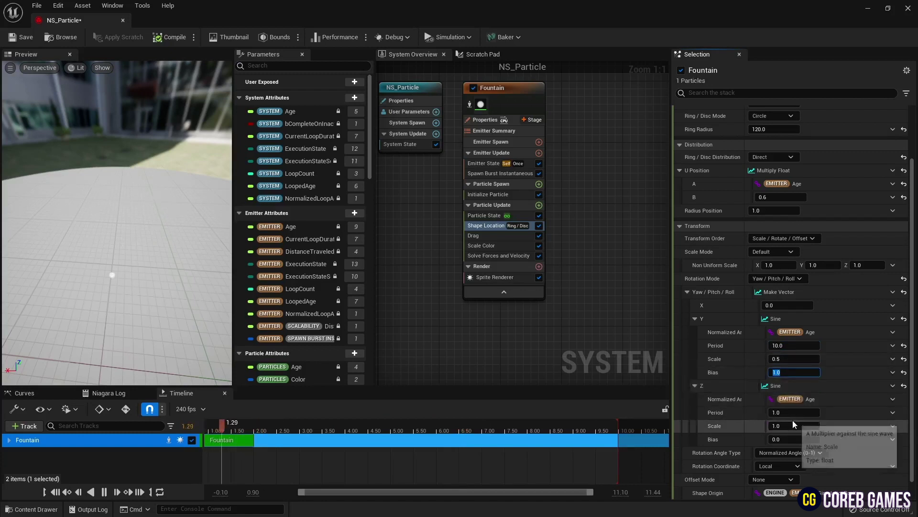
click(795, 413)
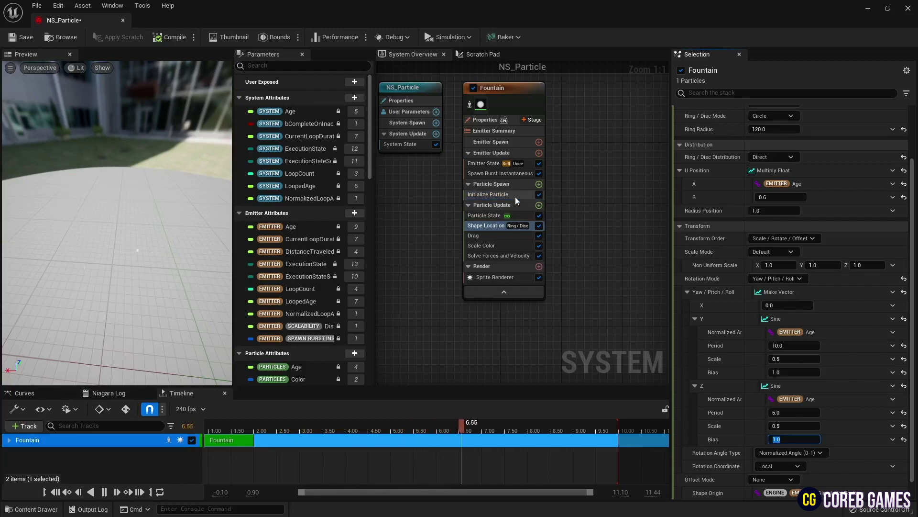
Set the Sprite Size Mode in Initialize Particle to Uniform
click(497, 194)
click(778, 304)
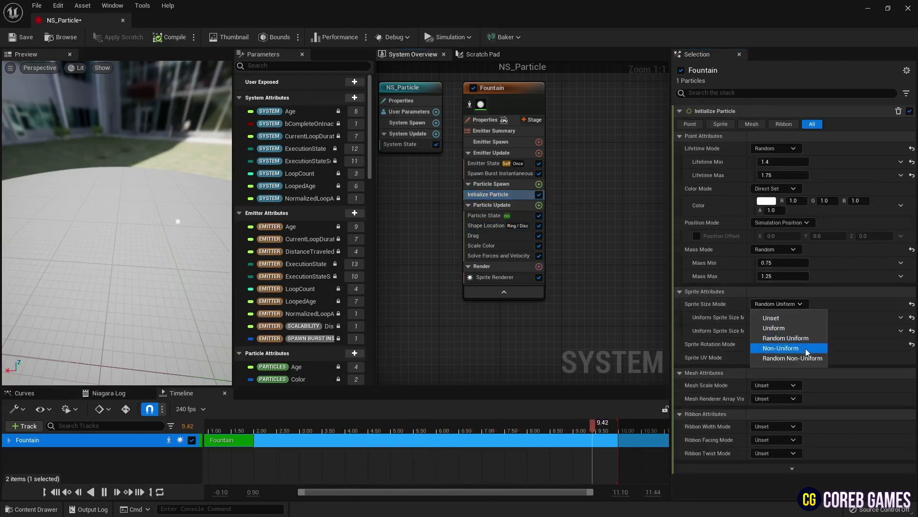
click(794, 329)
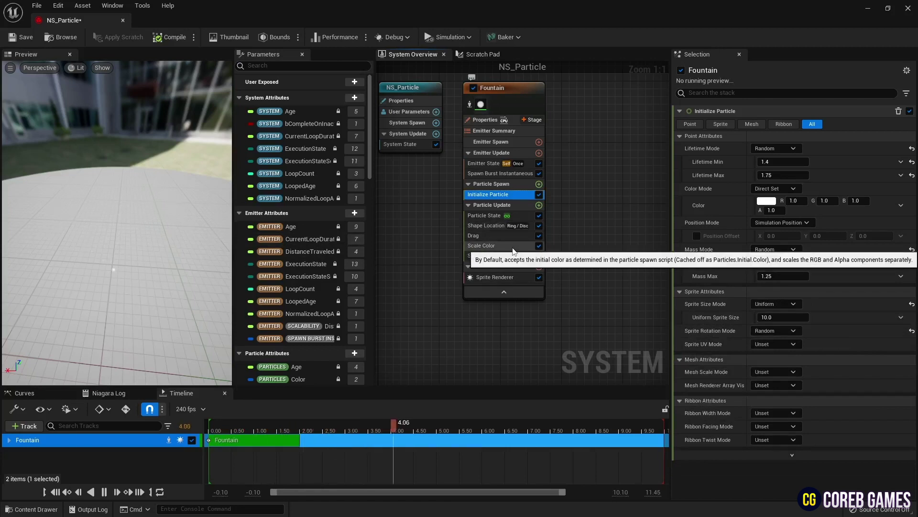
Drive Scale Color's Scale RGB with Make Vector from Linear Color RGB, using a bright blue of R 0, G 0.5, B 20
click(514, 251)
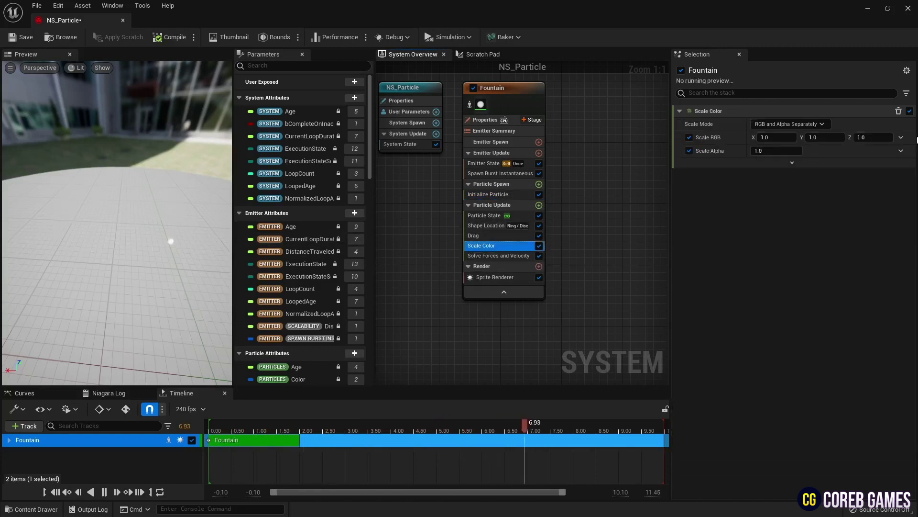
click(901, 137)
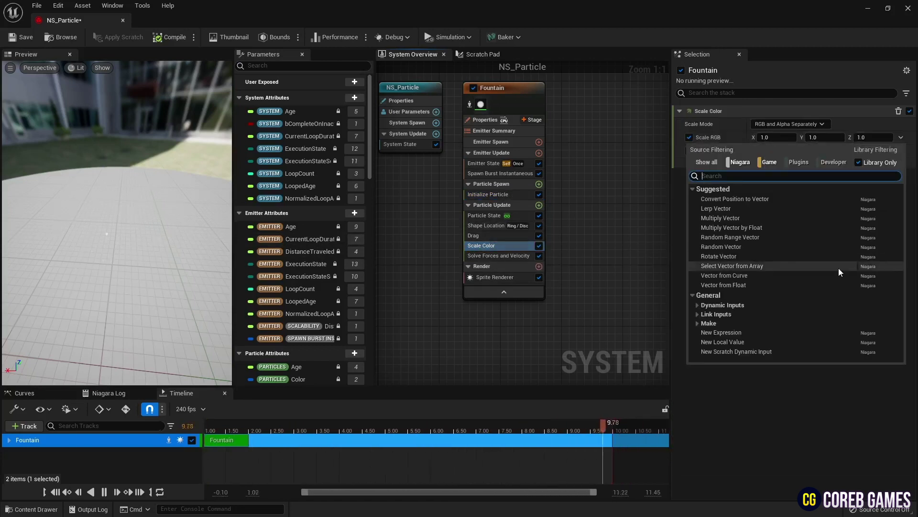
text(linear)
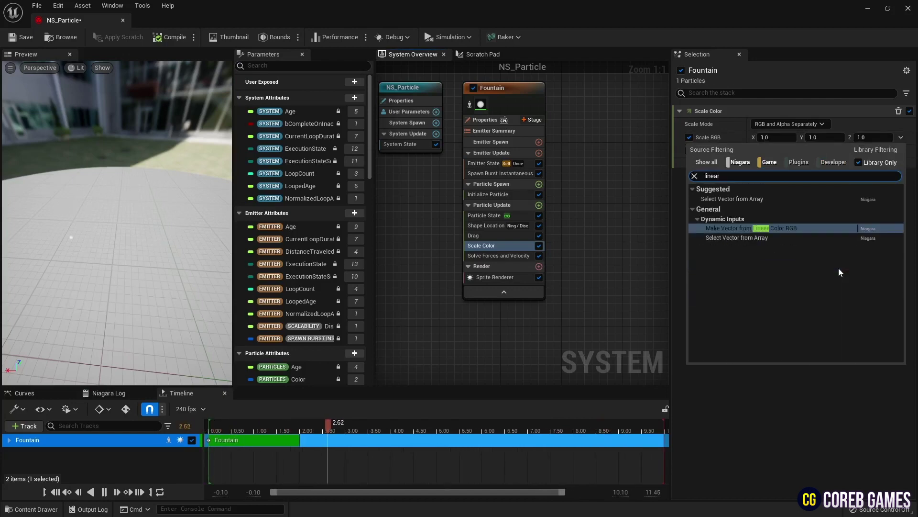
click(792, 228)
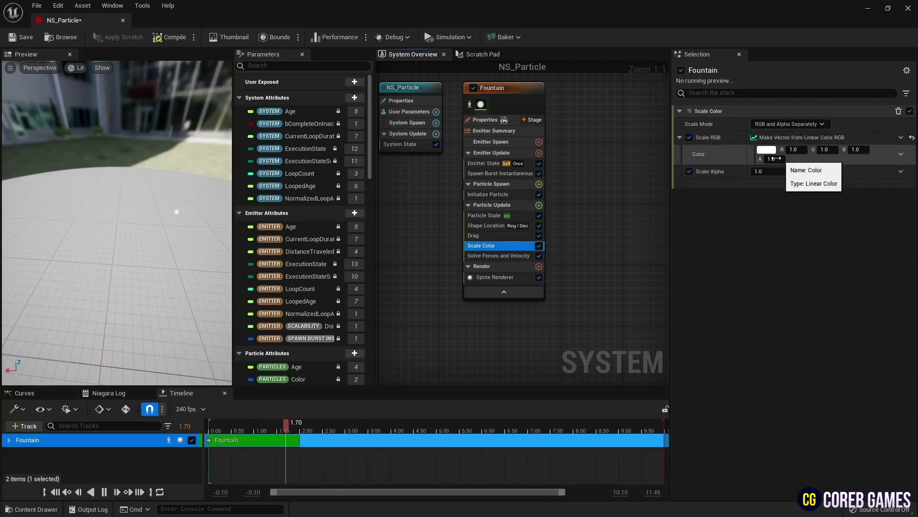
click(767, 150)
click(597, 180)
click(699, 392)
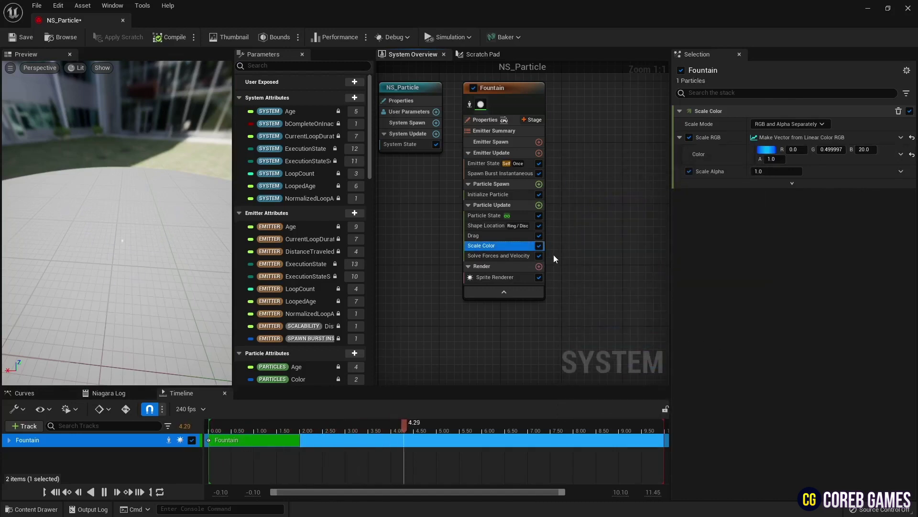
Duplicate the Fountain emitter and place the copy beside the original in the system overview
right_drag(582, 246, 566, 272)
click(505, 116)
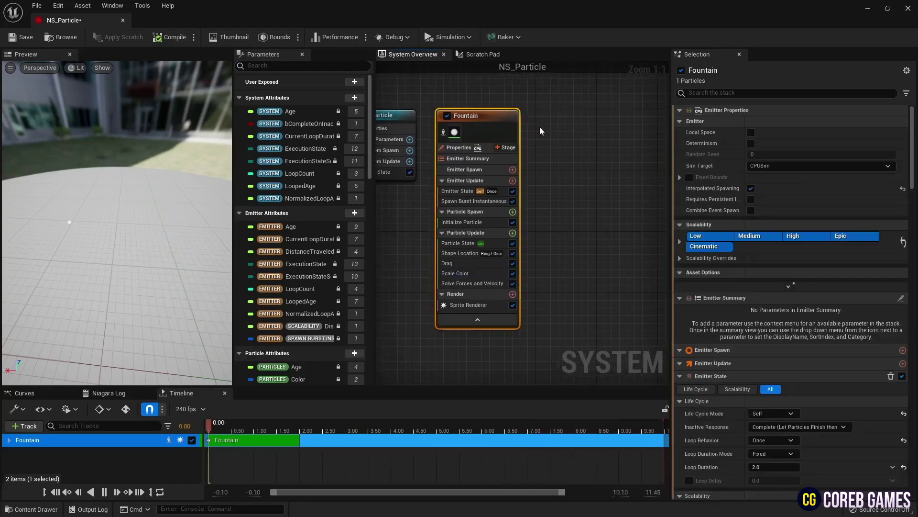
key(ctrl+d)
drag(589, 124, 590, 118)
right_drag(540, 177, 515, 177)
Set Fountain001's Emitter State Life Cycle Mode to System and delete its Spawn Burst Instantaneous module
click(557, 191)
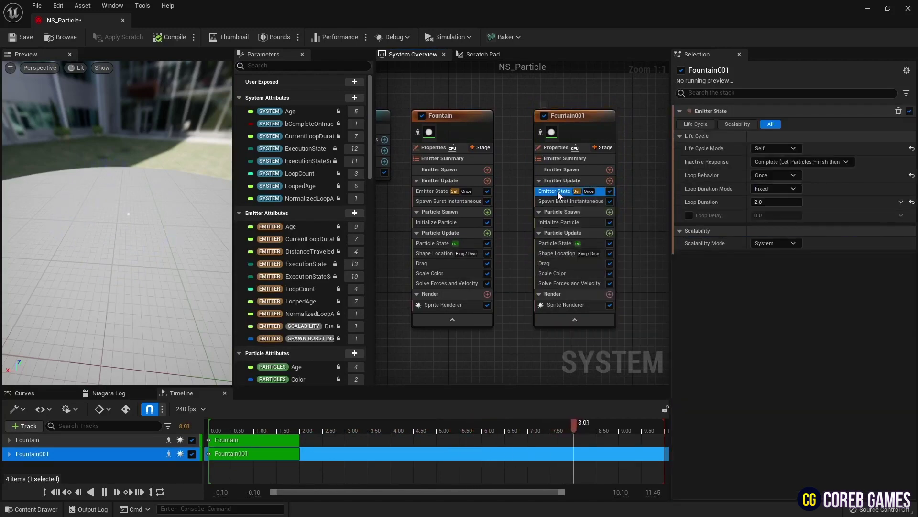
click(787, 149)
click(785, 162)
click(596, 201)
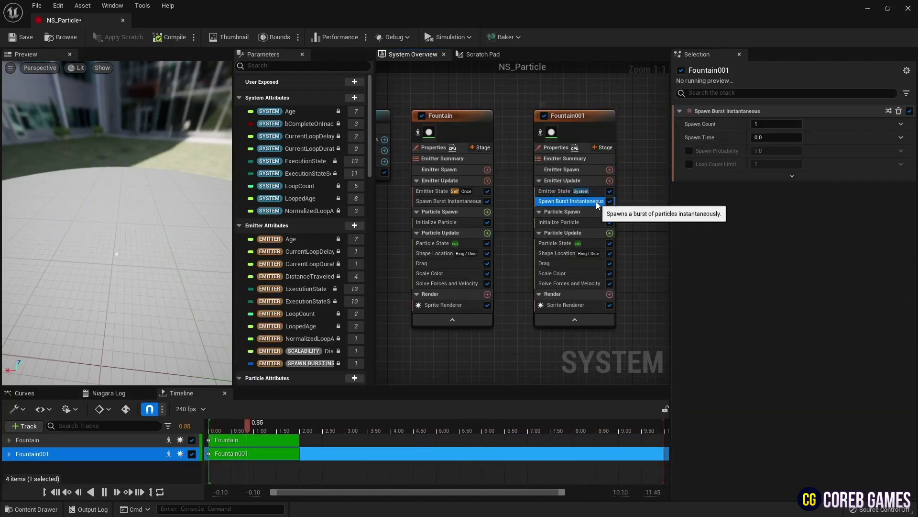
key(Delete)
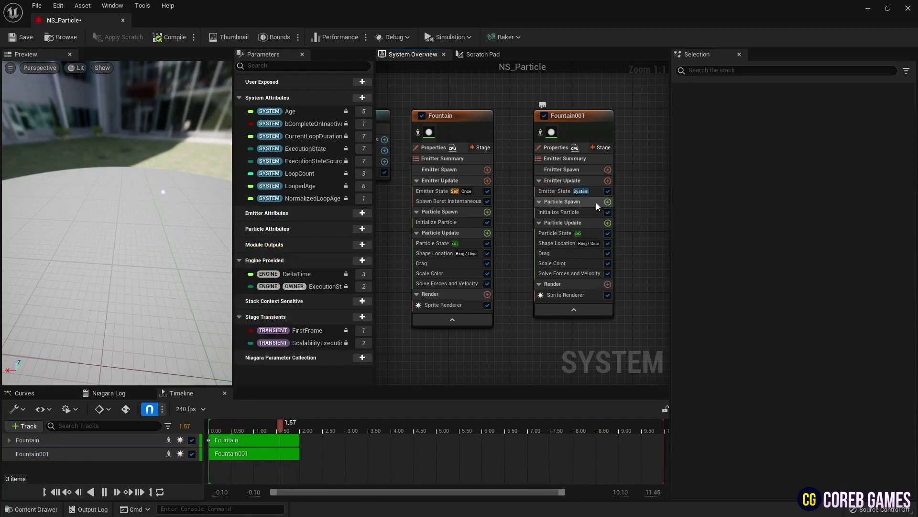
Add Sample Particles from Other Emitter to Fountain001's Particle Spawn and fix its missing dependency
click(607, 201)
text(sample)
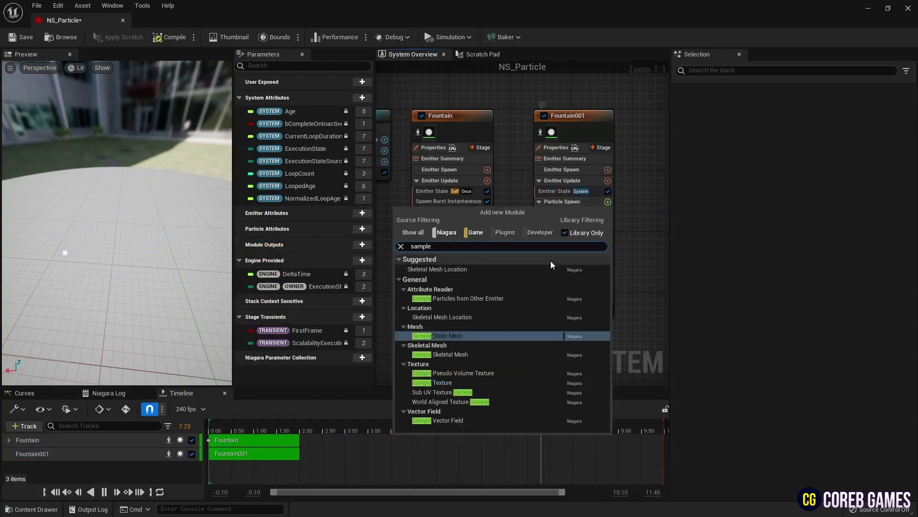
click(458, 297)
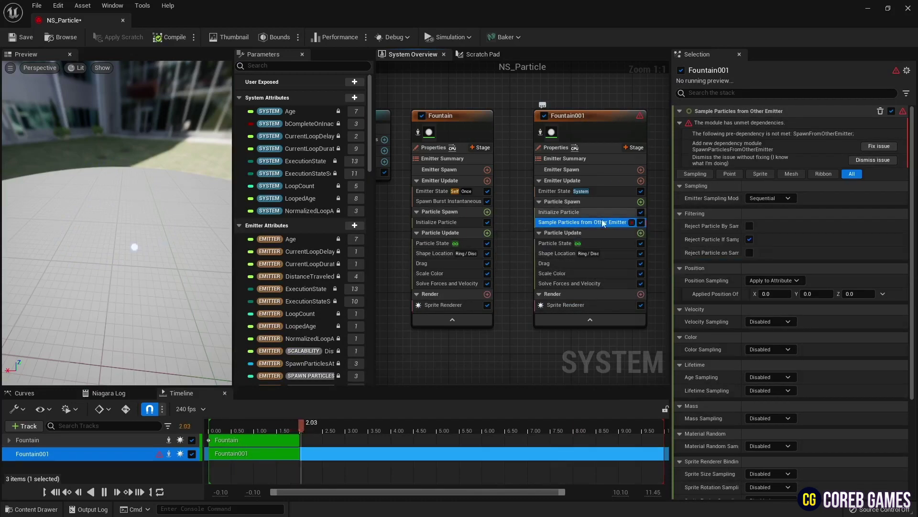
click(879, 146)
Configure Spawn Particles from Other Emitter with Emitter Name Fountain, Spawn Rate 200 and Spawn Rate Per Particle 10000
click(598, 191)
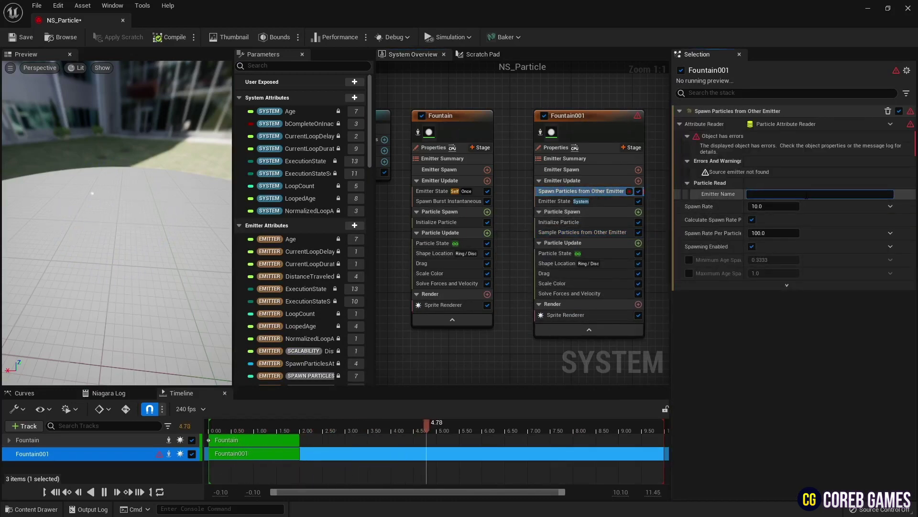
text(ntai)
key(Return)
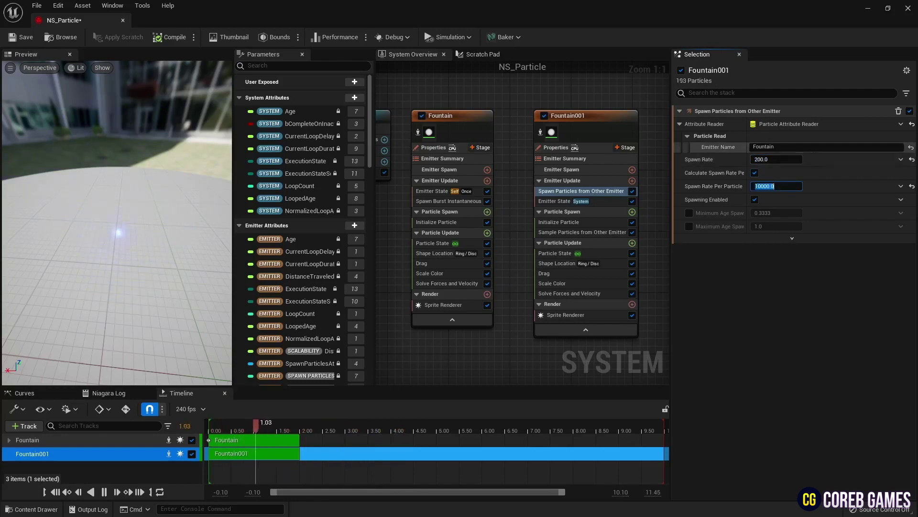
Replace Fountain001's Sprite Renderer with a Ribbon Renderer
click(592, 316)
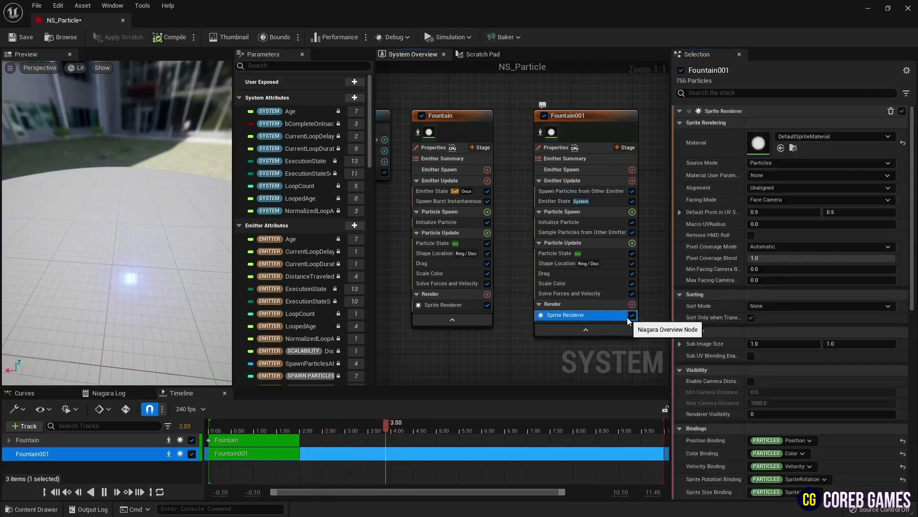
key(Delete)
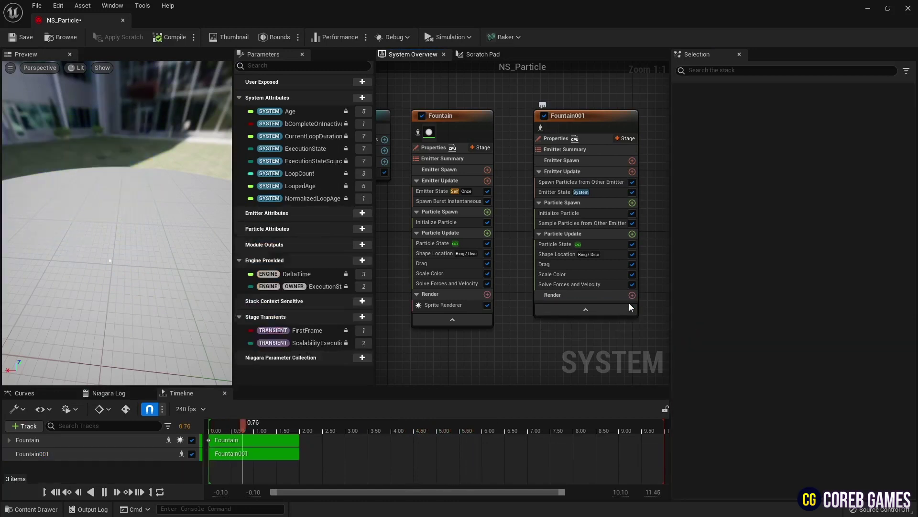
click(632, 295)
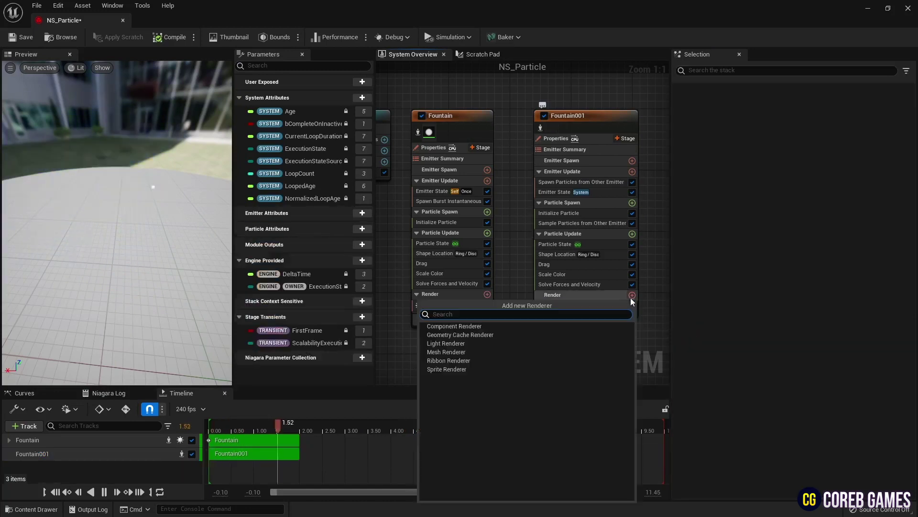
click(507, 361)
Assign the M_Ribbon material to the Ribbon Renderer
click(818, 137)
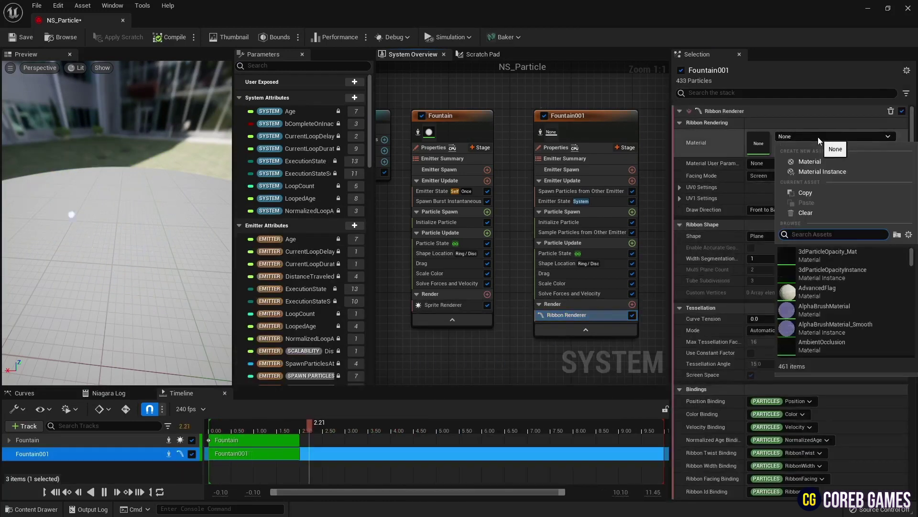
text(ribbon)
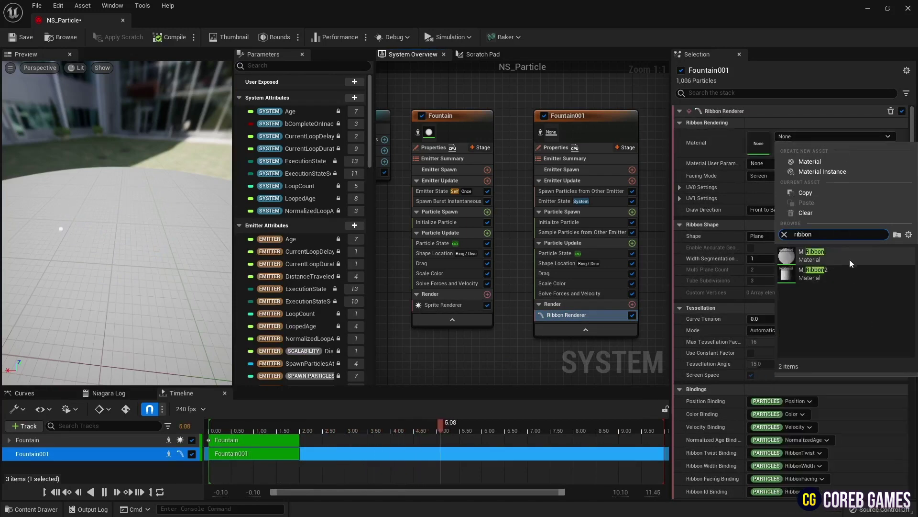
click(852, 254)
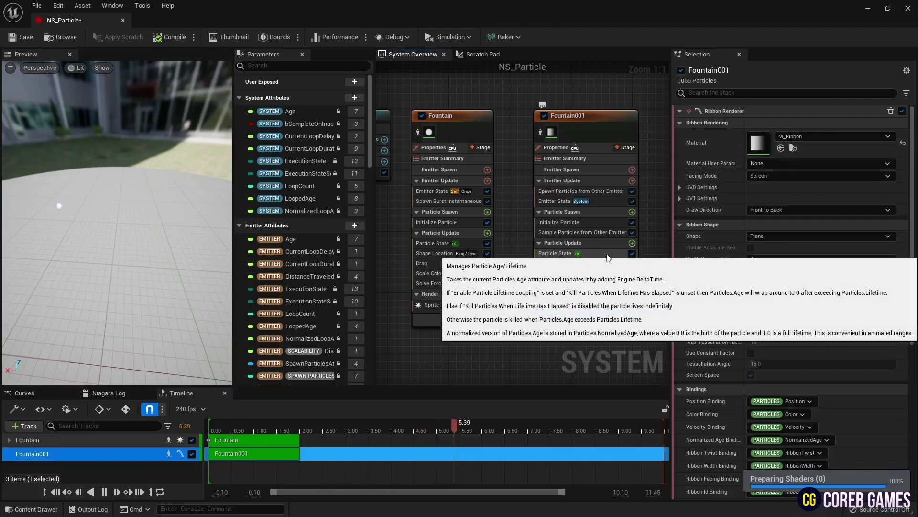
Enable Kill Particles When Lifetime Has Elapsed in Fountain001's Particle State and delete its Shape Location module
click(607, 255)
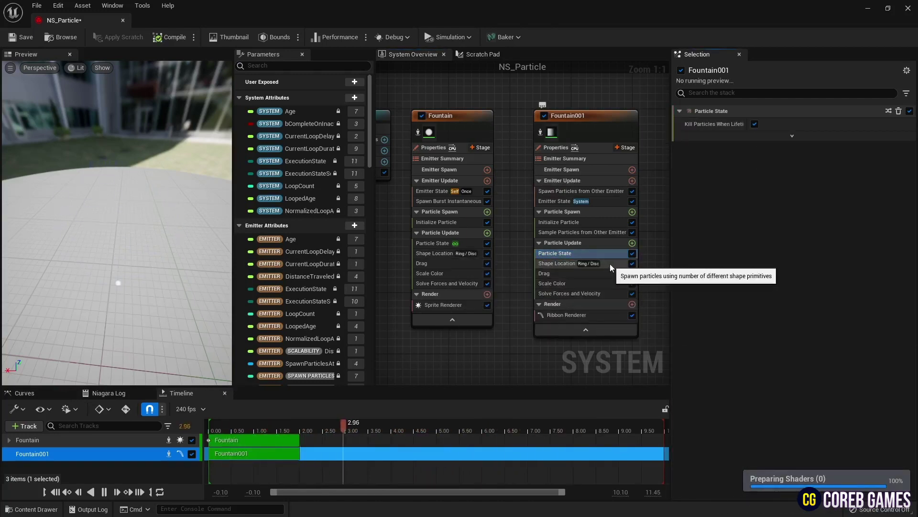
click(610, 265)
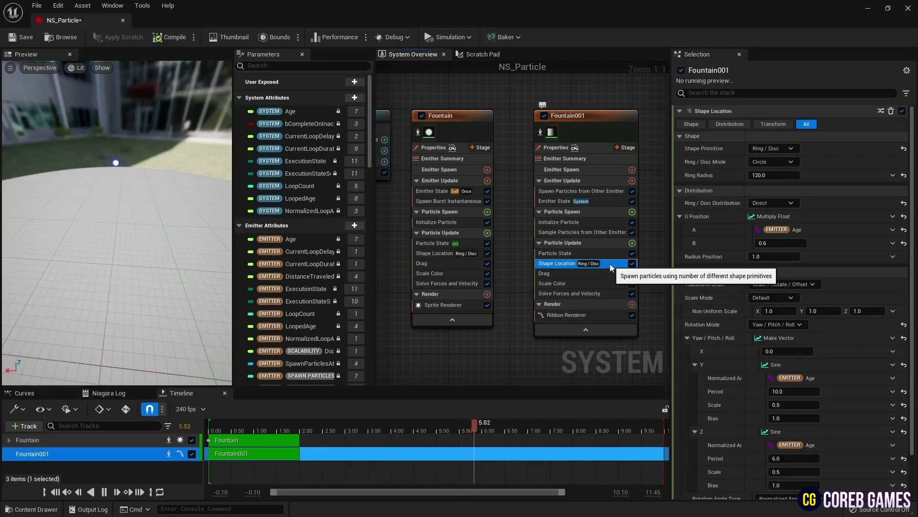
key(Delete)
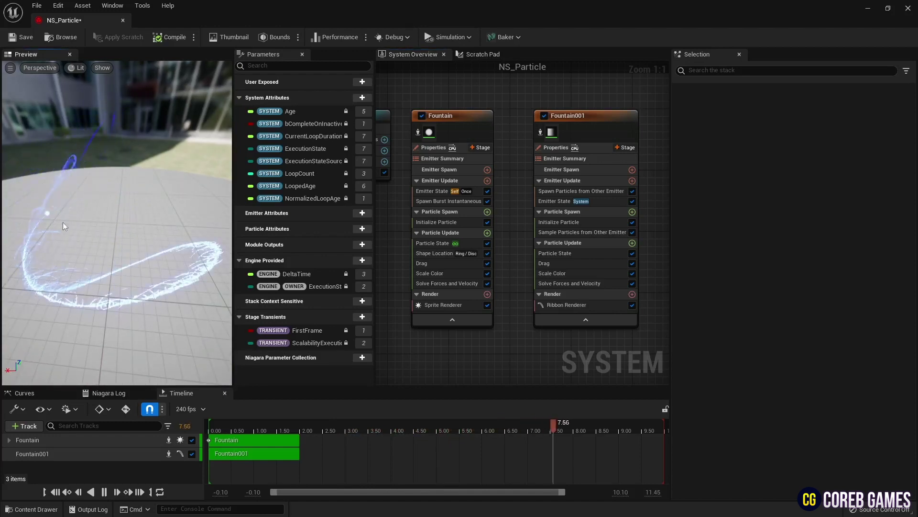
Set the Lifetime Mode in Fountain001's Initialize Particle to Direct Set with a Lifetime of 2
click(601, 222)
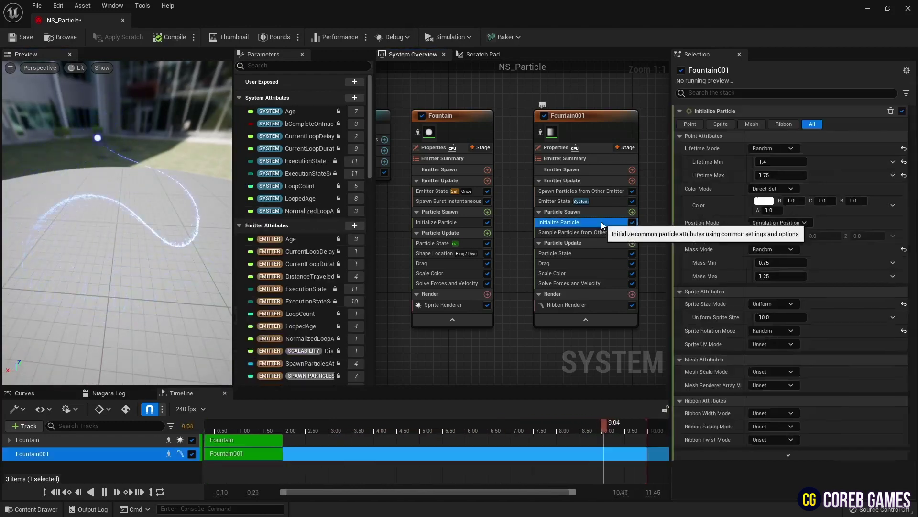
click(790, 148)
click(779, 163)
click(779, 162)
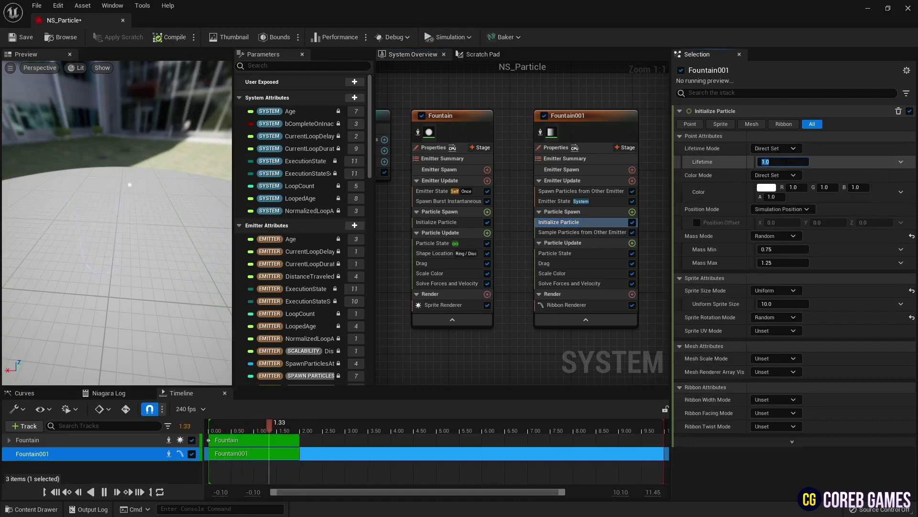
key(Return)
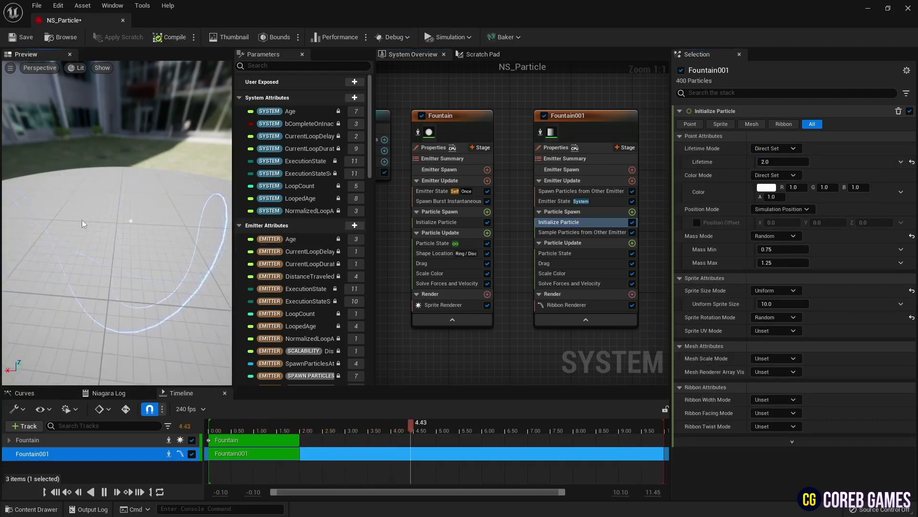
Set Fountain001's Ribbon Width Mode to Direct Set with a Ribbon Width of 5
click(775, 399)
click(777, 419)
click(784, 412)
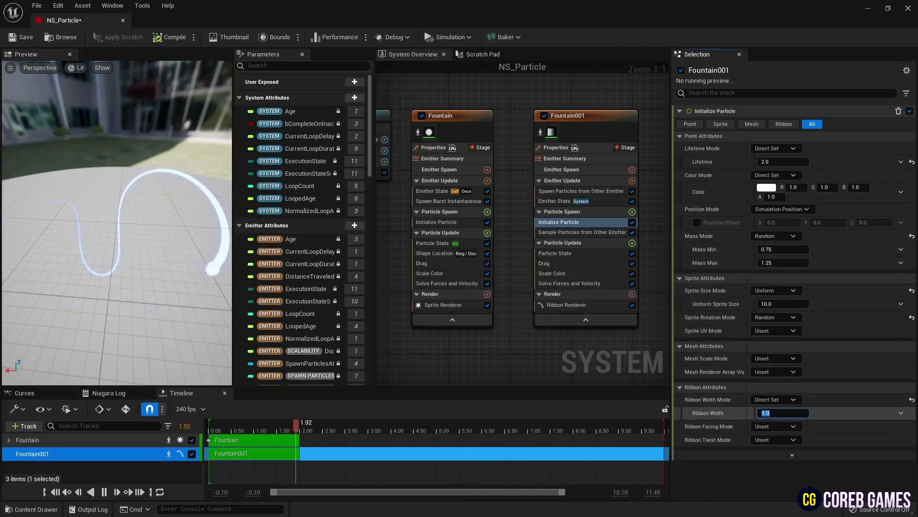
click(144, 222)
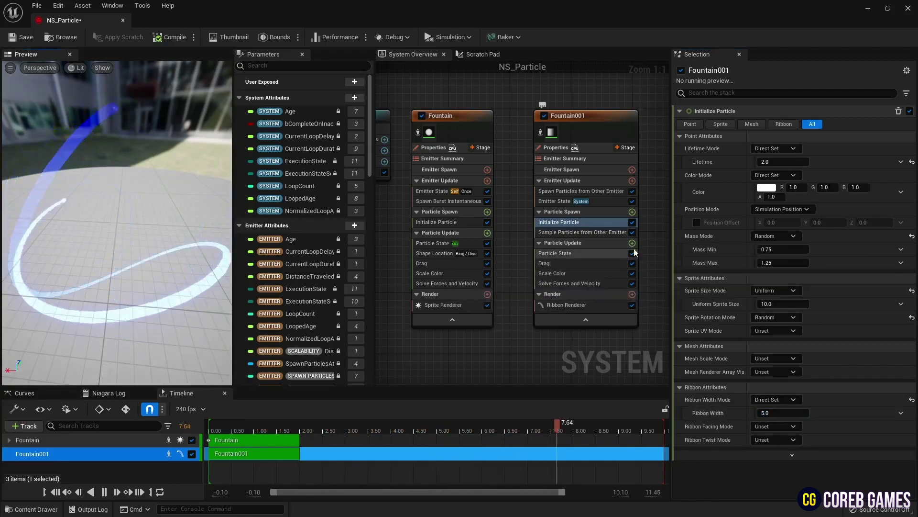
Add an Add Velocity module to Fountain001's Particle Spawn, using From Point mode and a Velocity Speed of 100
click(632, 213)
text(add)
click(534, 280)
click(789, 125)
click(794, 148)
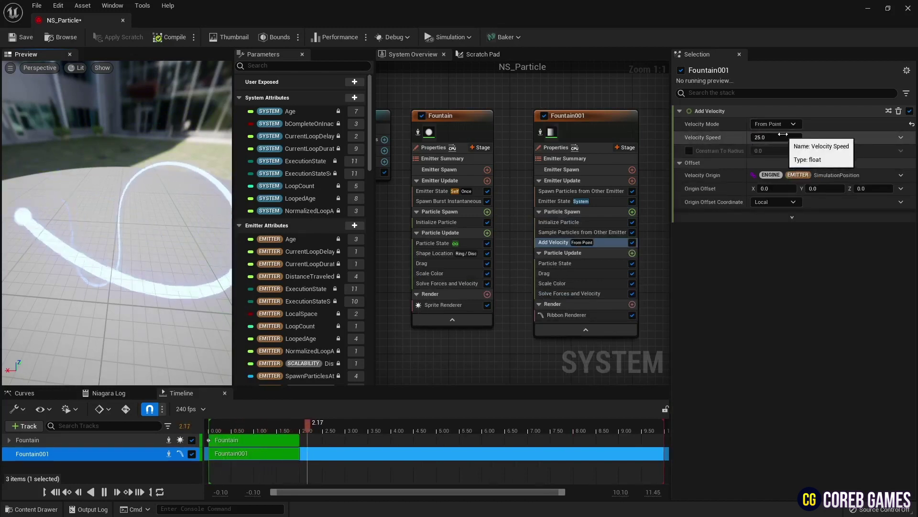
click(787, 137)
text(100)
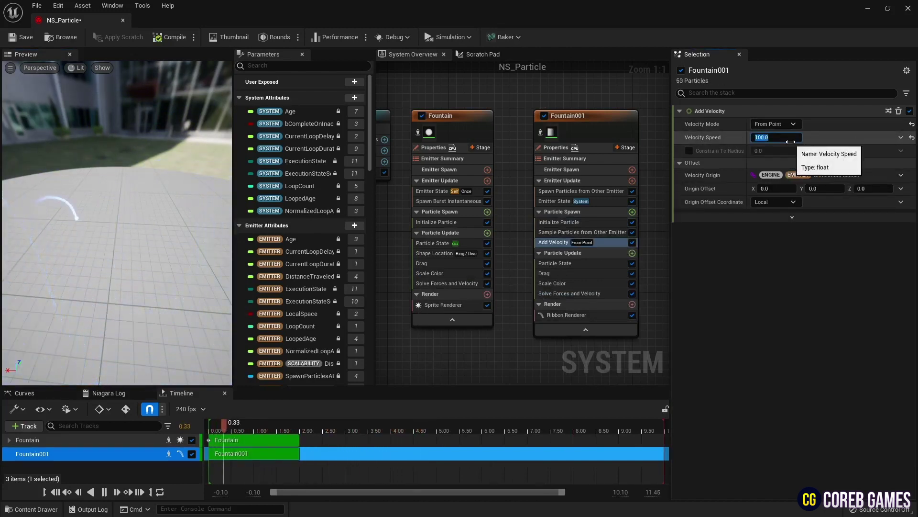
key(Return)
click(147, 220)
scroll(121, 179, down, 3)
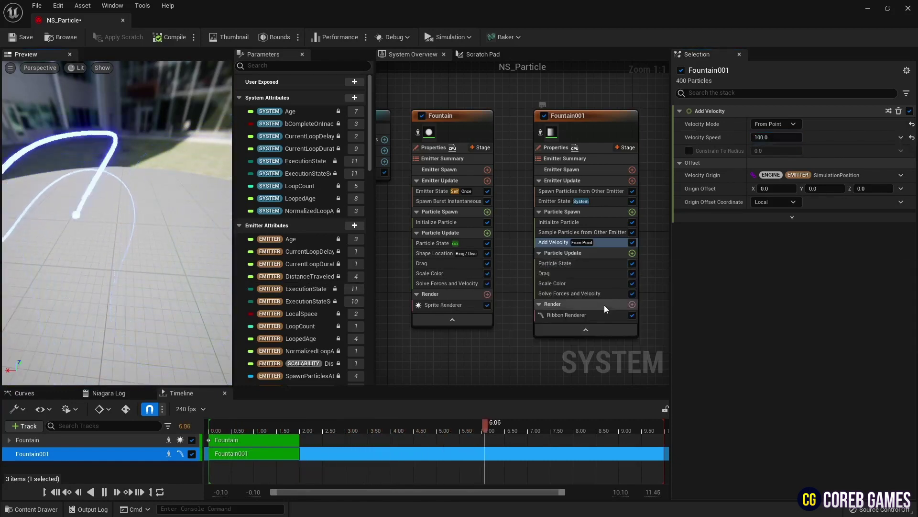
Drive Fountain001's Scale RGB color with Color from Curve and delete the gradient's end alpha key
click(602, 283)
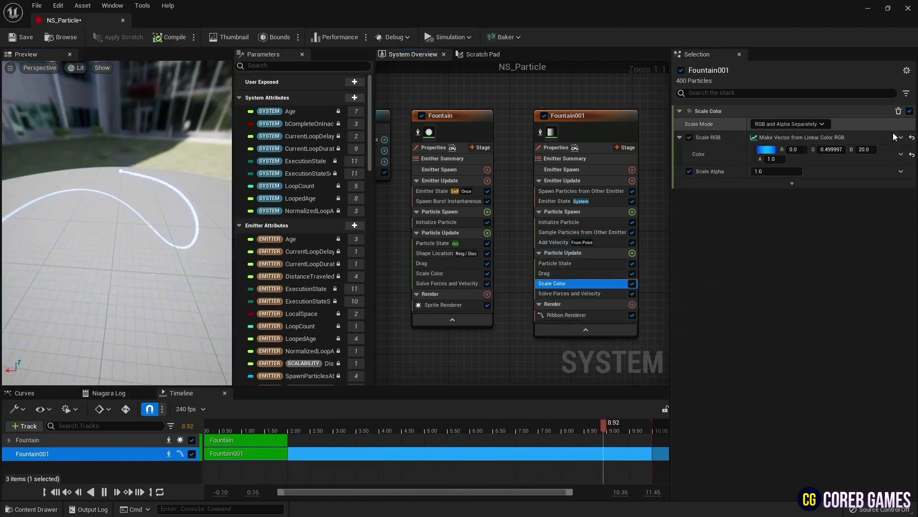
click(902, 154)
text(cur)
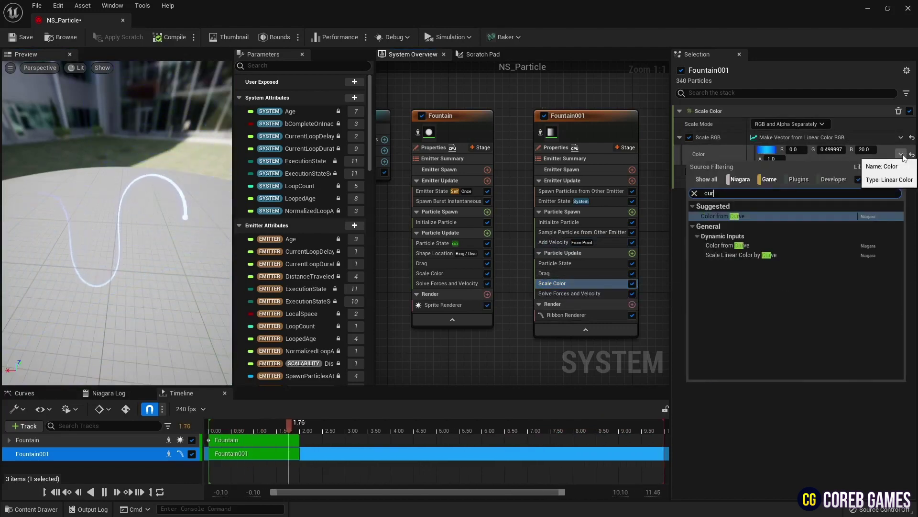
click(756, 217)
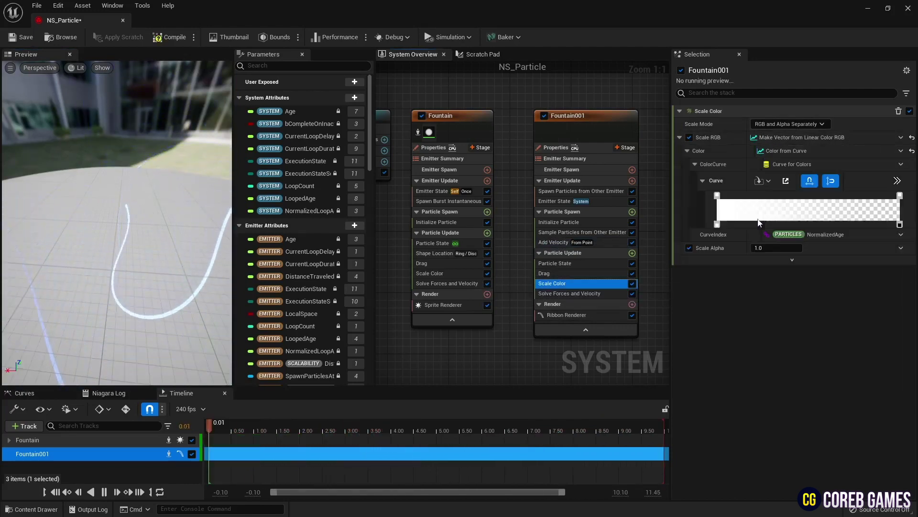
click(900, 224)
key(Delete)
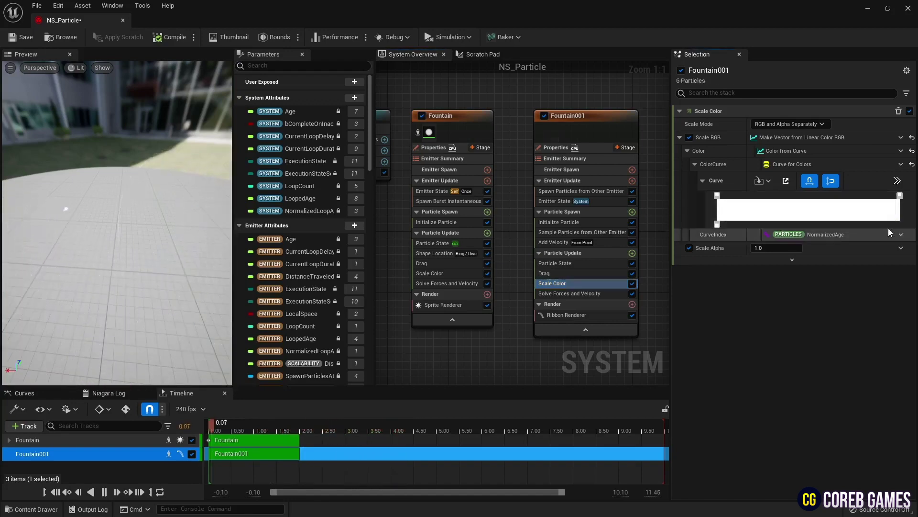
Color the gradient's start key cyan and its end key yellow, and move both color keys slightly inward
double_click(718, 198)
click(590, 221)
double_click(899, 194)
click(801, 223)
click(829, 436)
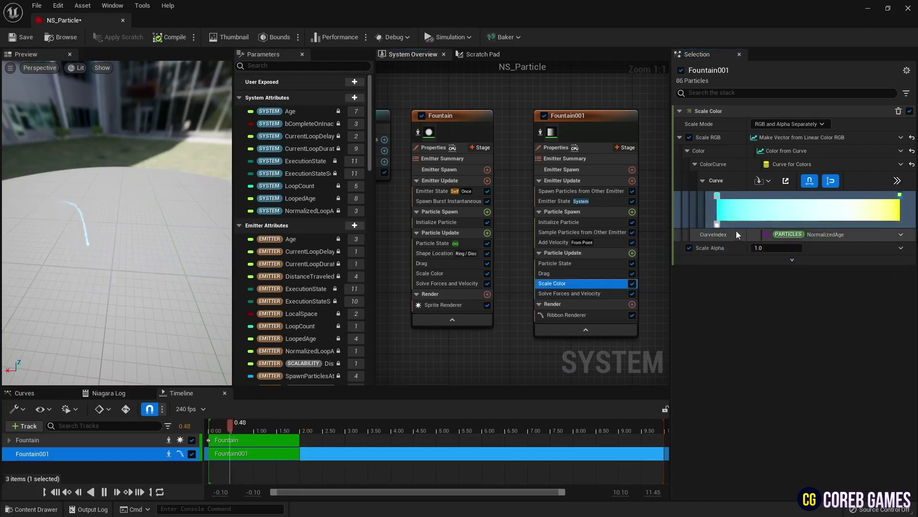
drag(737, 195, 740, 195)
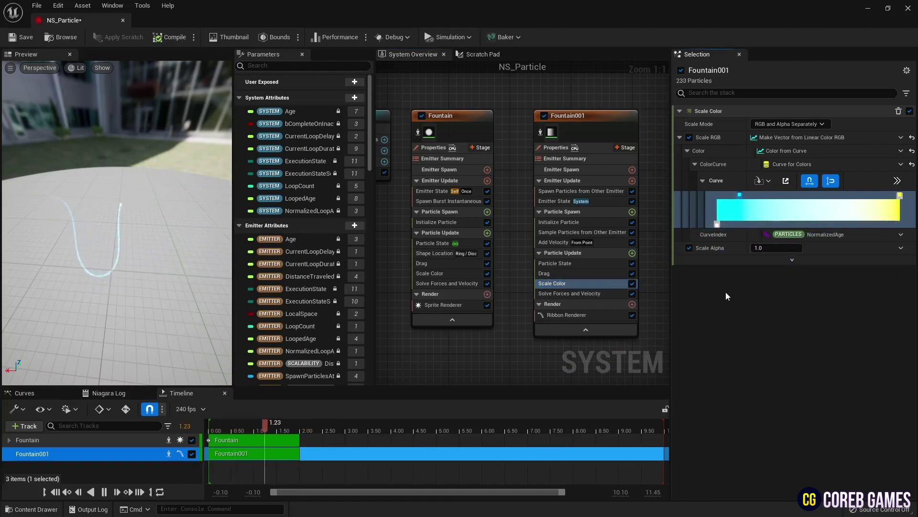
mouse_move(900, 195)
mouse_down()
mouse_move(871, 196)
mouse_move(900, 197)
mouse_up()
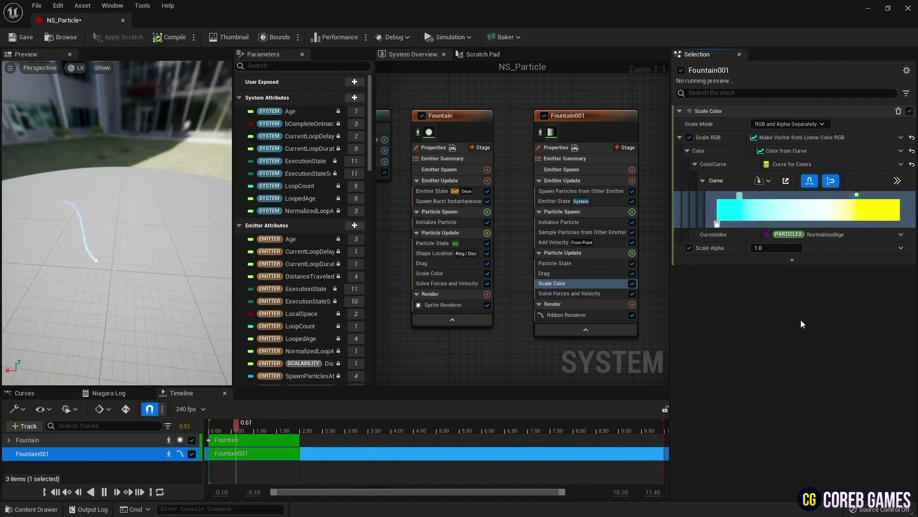
Drive Fountain001's Scale Alpha with Float from Curve and smooth the falling curve at its start key
click(901, 247)
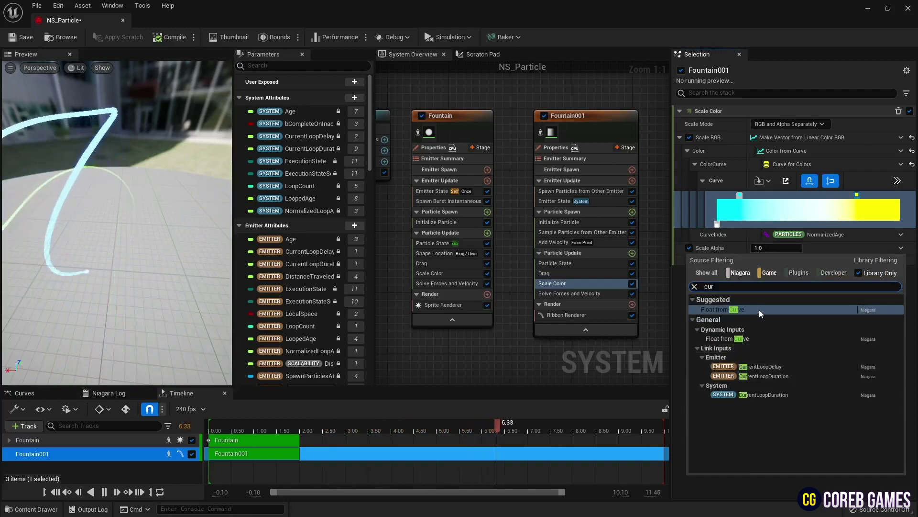
click(759, 309)
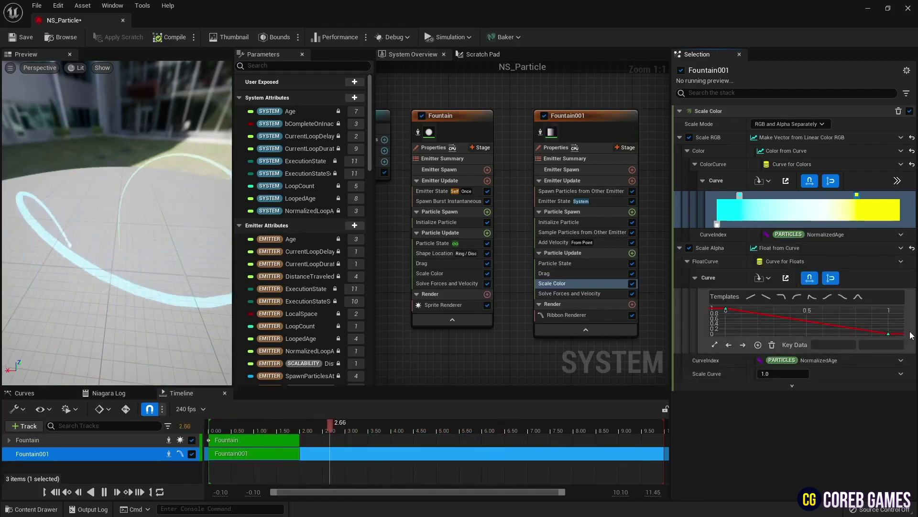
right_click(725, 309)
click(817, 391)
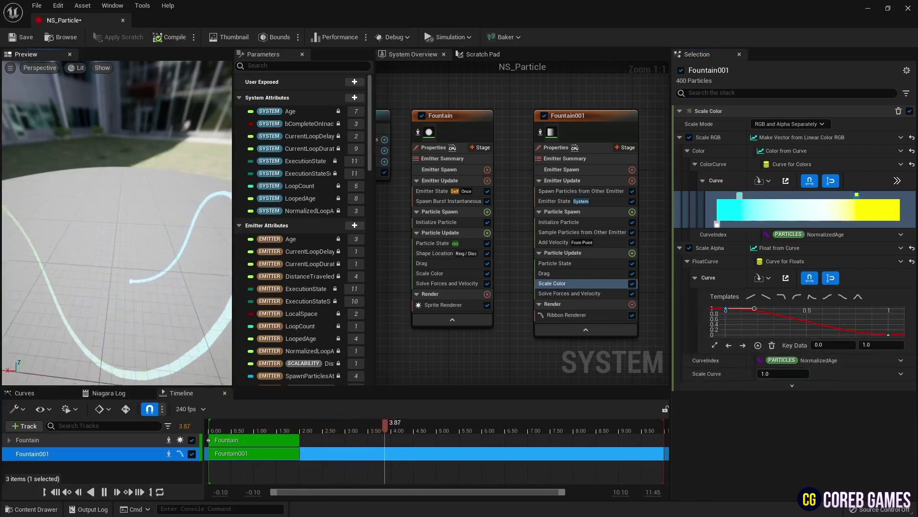
Compare the emitter properties of Fountain and Fountain001, and review Fountain001's particle sampling, Particle State and Drag modules
click(434, 147)
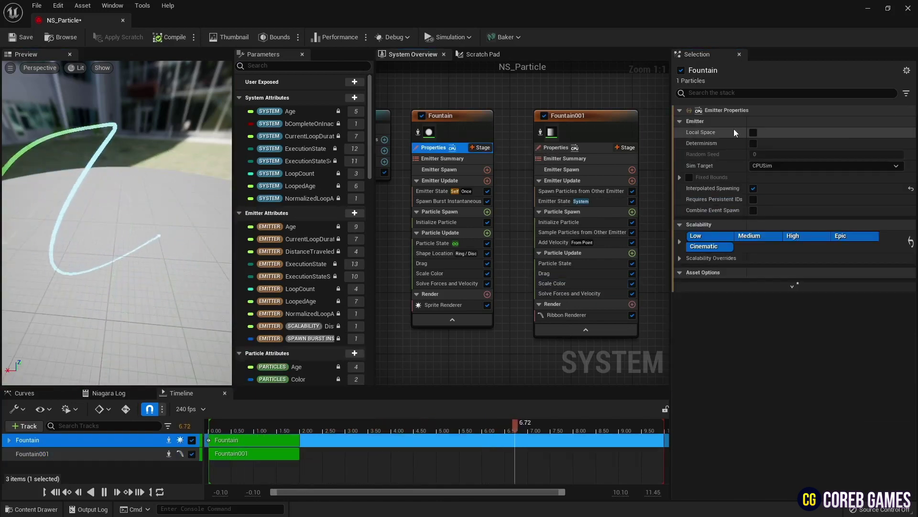
click(567, 149)
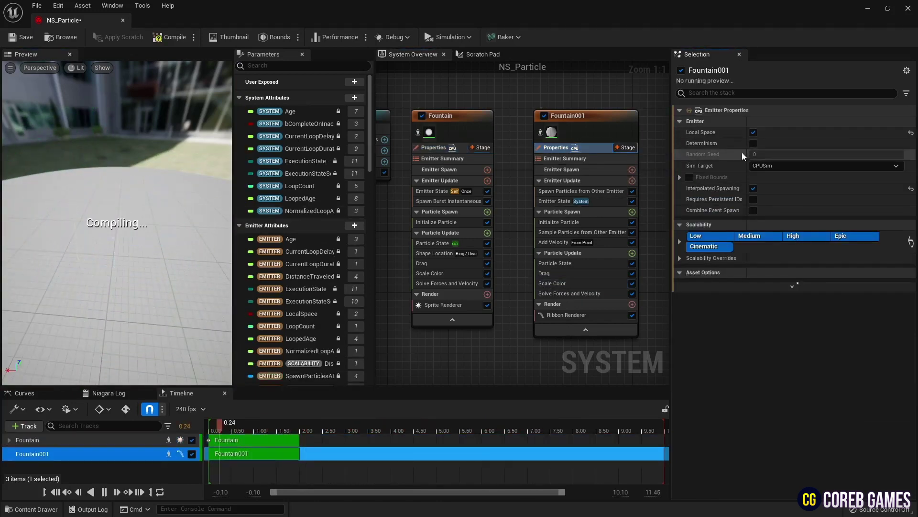
click(586, 232)
click(571, 264)
click(572, 273)
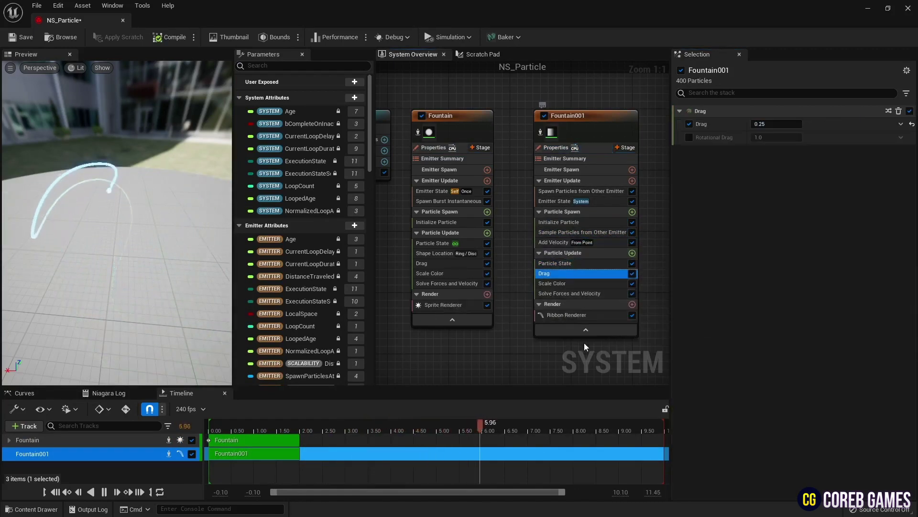
Add a Dynamic Material Parameters module to Fountain001's Particle Update and set its emissive color brightness to 5.0
click(632, 253)
text(dynamic)
click(515, 322)
click(775, 162)
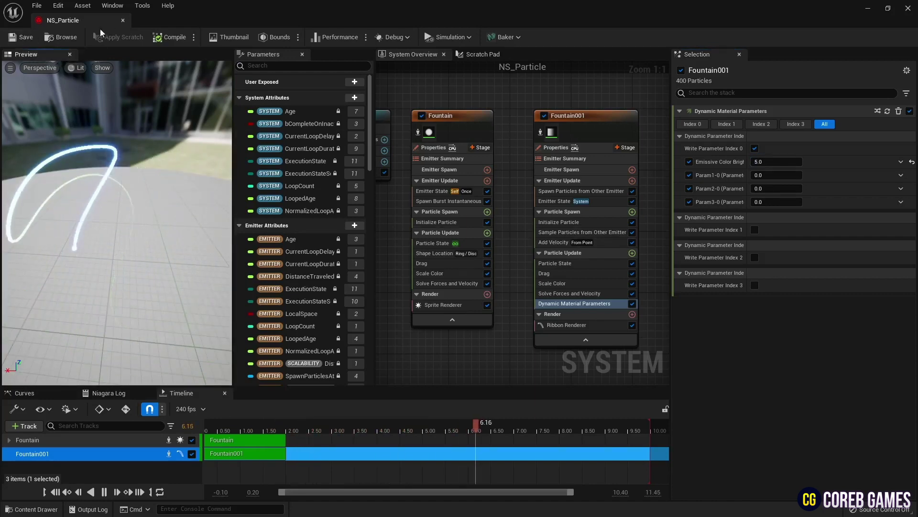
Close NS_Particle and open the BP_ThirdPersonCharacter blueprint from the ThirdPerson Blueprints folder
click(123, 20)
click(31, 509)
click(72, 420)
double_click(178, 387)
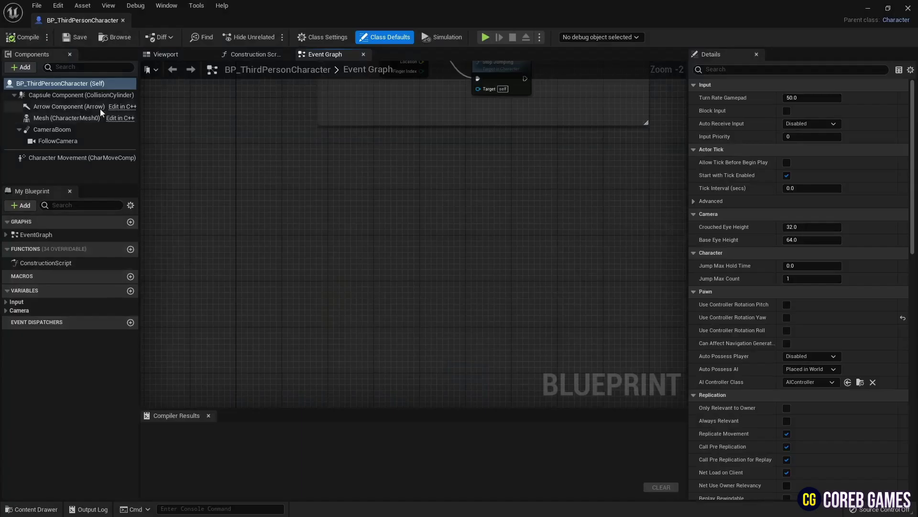
Add a Niagara particle component to the character, assign NS_Particle as its system asset, and compile the blueprint
click(22, 67)
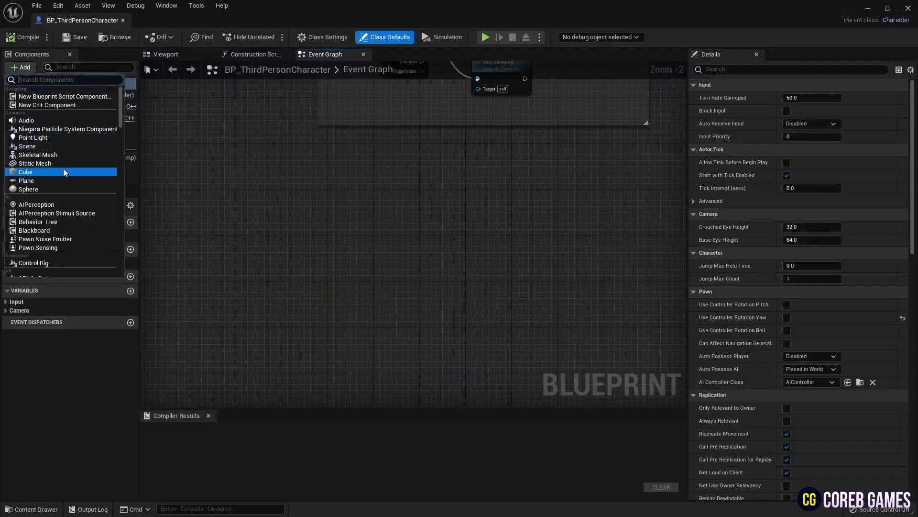
text(niagara)
click(89, 114)
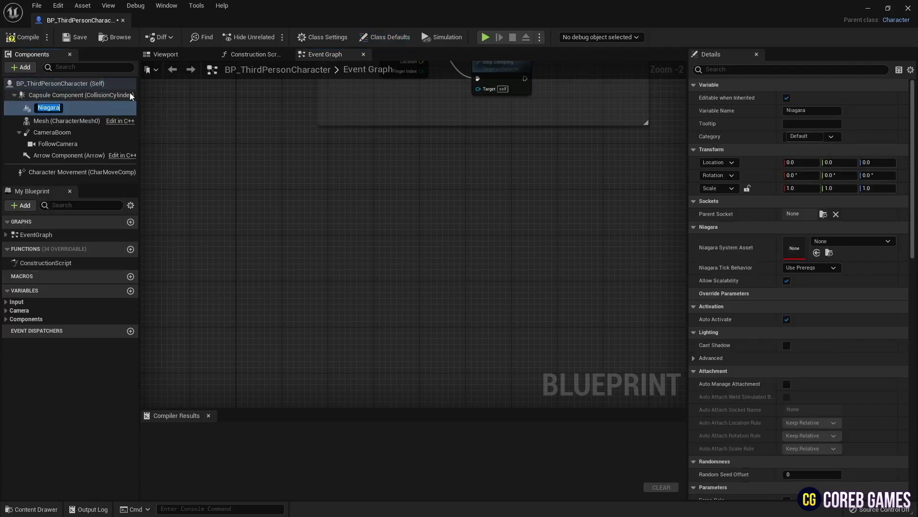
key(Return)
click(867, 241)
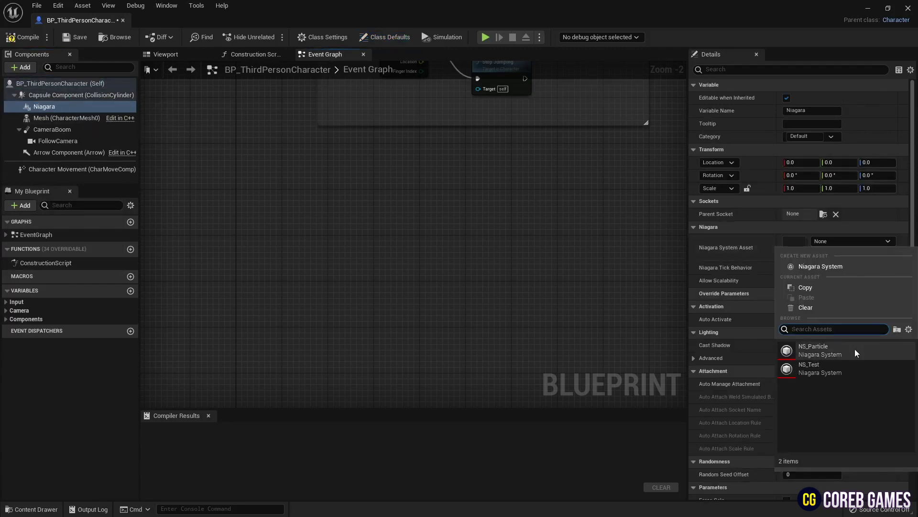
click(832, 350)
click(23, 37)
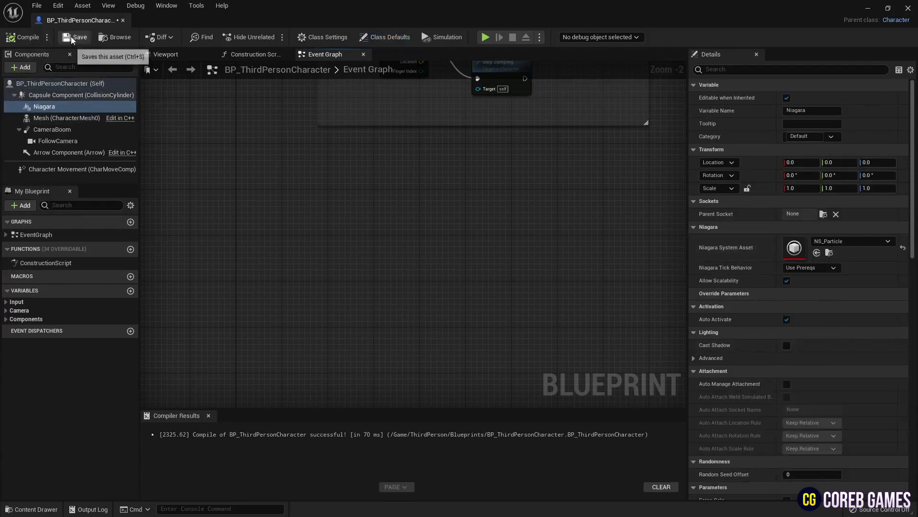
Play the level and make the character run and jump to check the ribbon trail around it
click(487, 37)
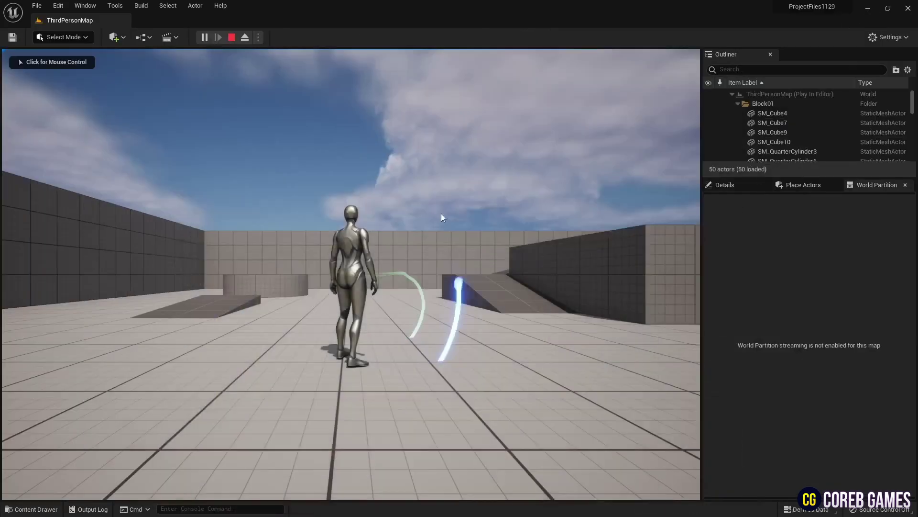
click(441, 218)
key(w)
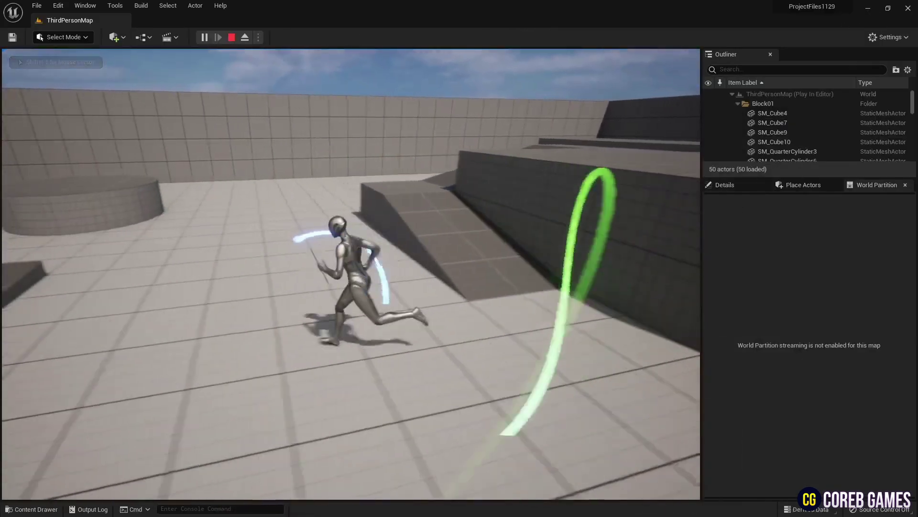
key(space)
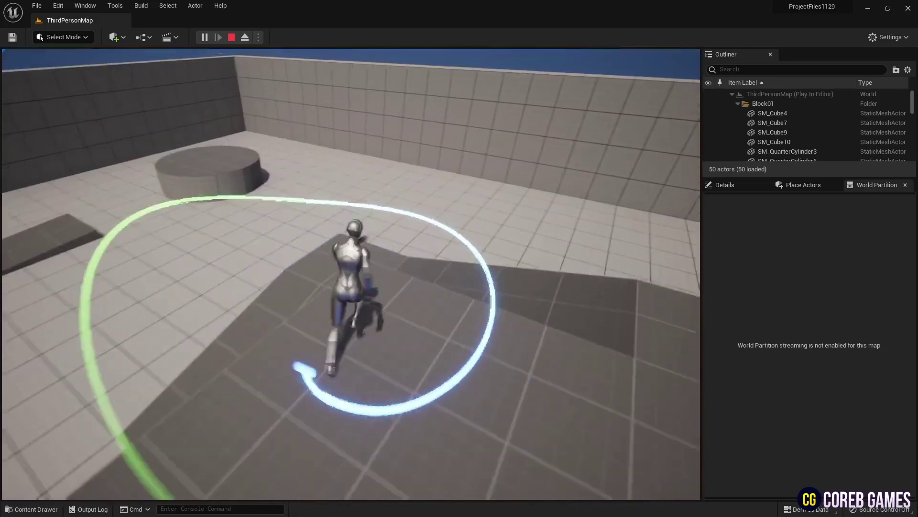
key(Escape)
Reopen the BP_ThirdPersonCharacter blueprint from the Blueprints folder
click(35, 508)
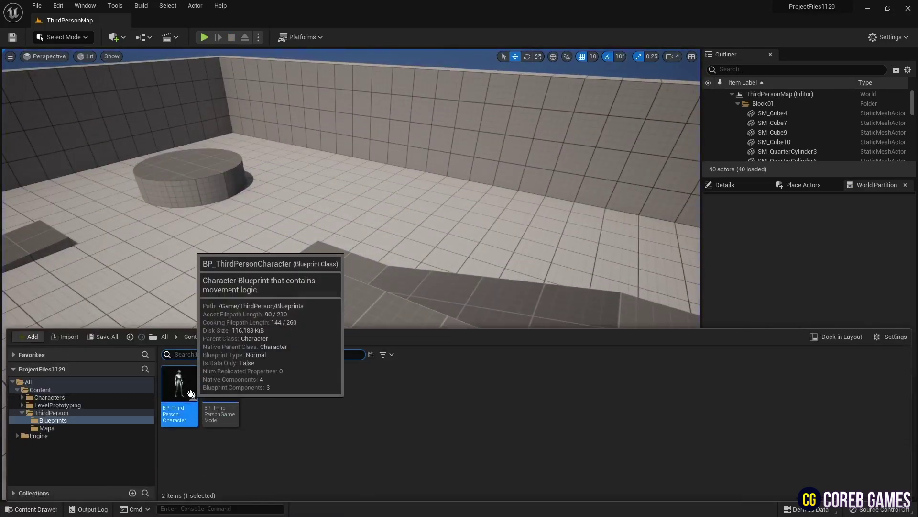
double_click(179, 410)
right_click(335, 207)
text(ev)
key(Escape)
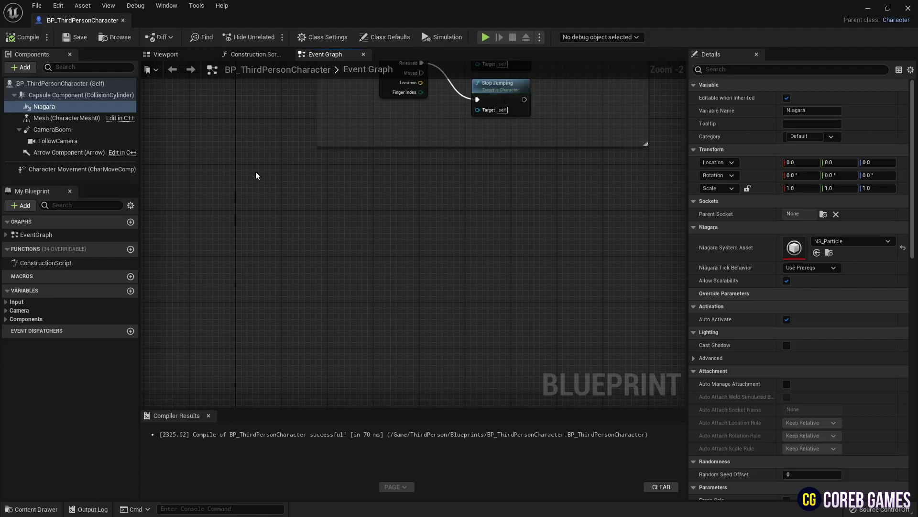
Add an Event Tick node to an empty area of the character's event graph
right_click(328, 193)
text(eve)
key(Return)
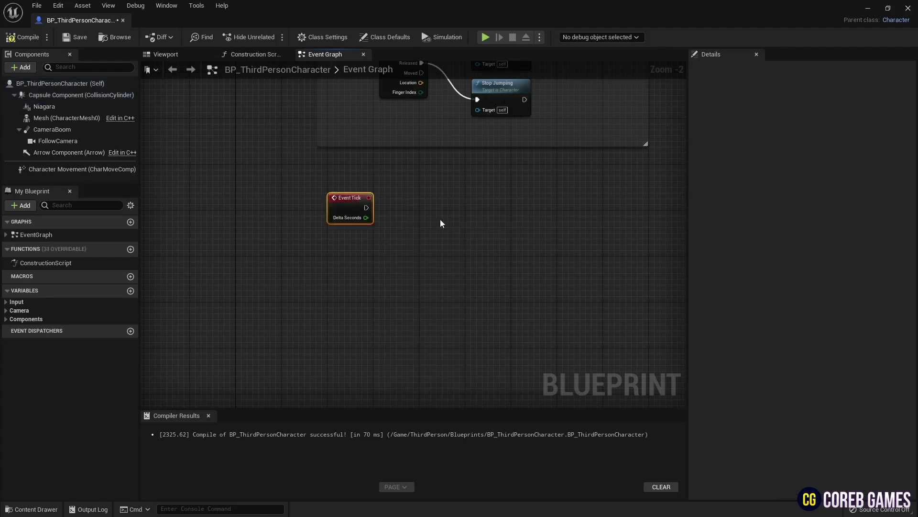
Add a Set World Transform (Niagara) node and place it beside the Event Tick node
right_click(441, 221)
text(set worl)
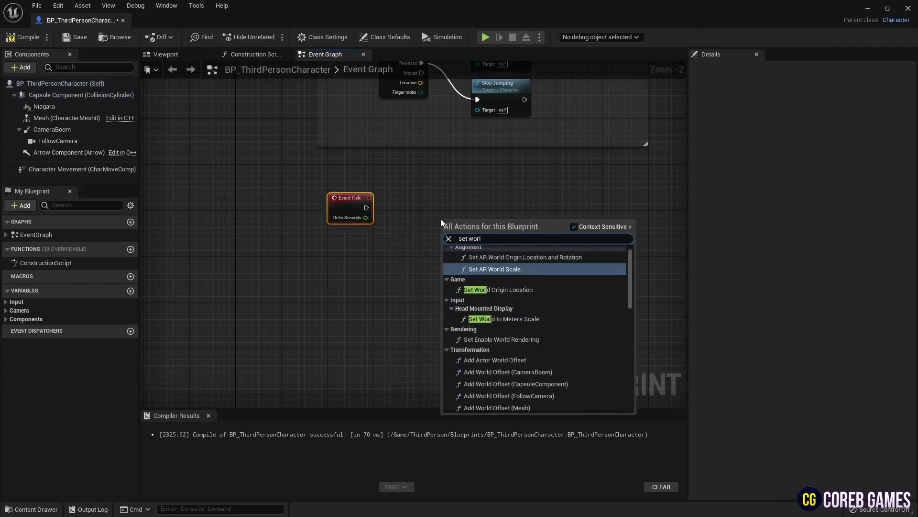
text(d tran)
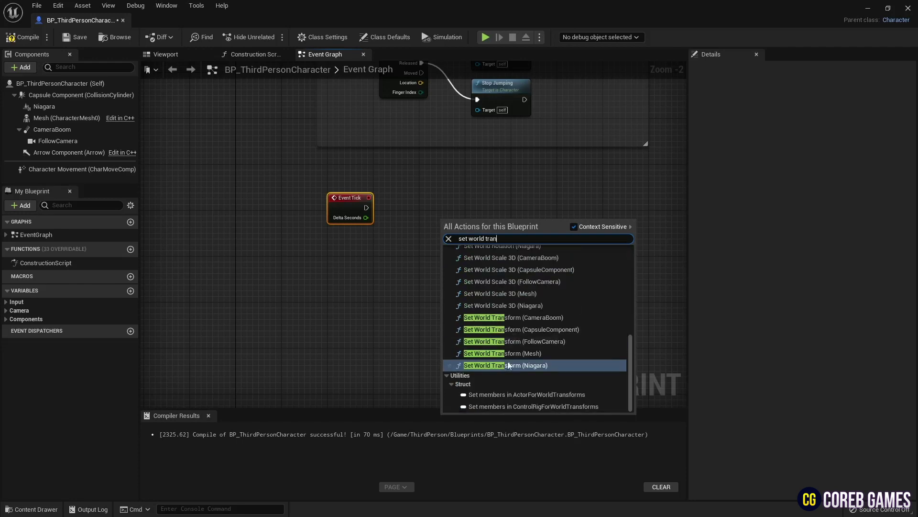
click(511, 368)
drag(489, 230, 482, 214)
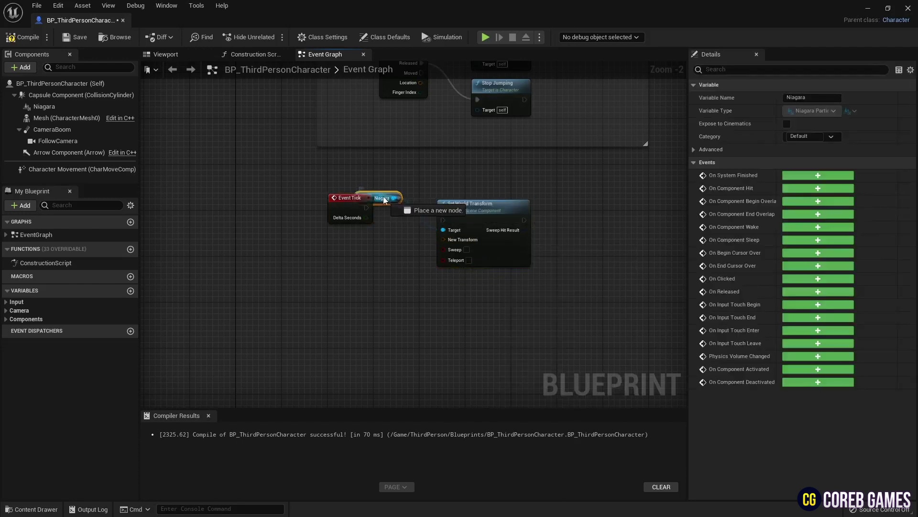